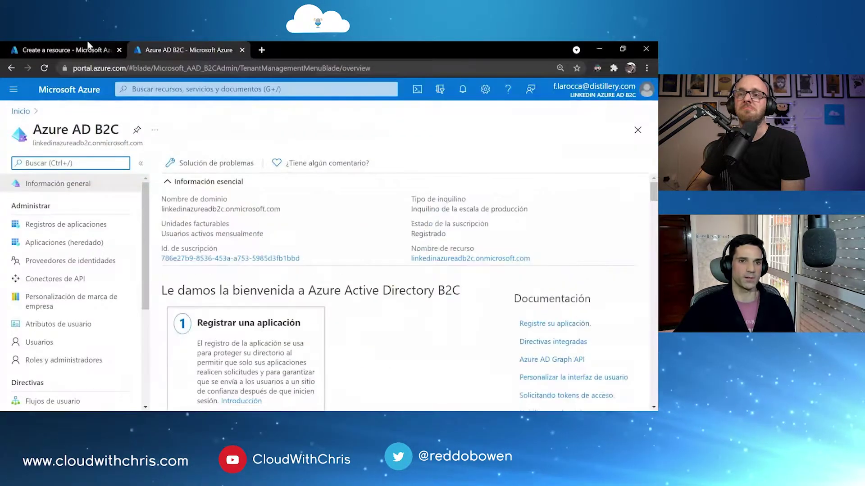
Find Azure Active Directory B2C in the marketplace and start creating a new Azure AD B2C tenant, opening its configuration form.
{"action": "left_click", "coordinate": [59, 50]}
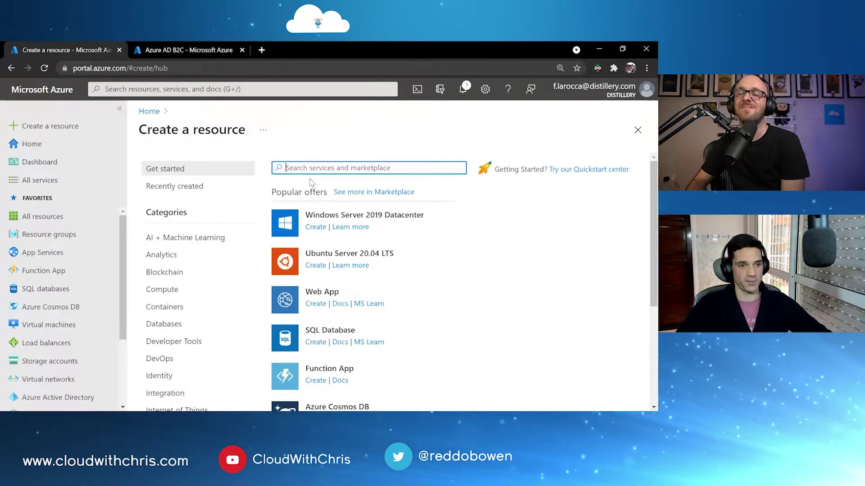
{"action": "type", "text": "azure aactive"}
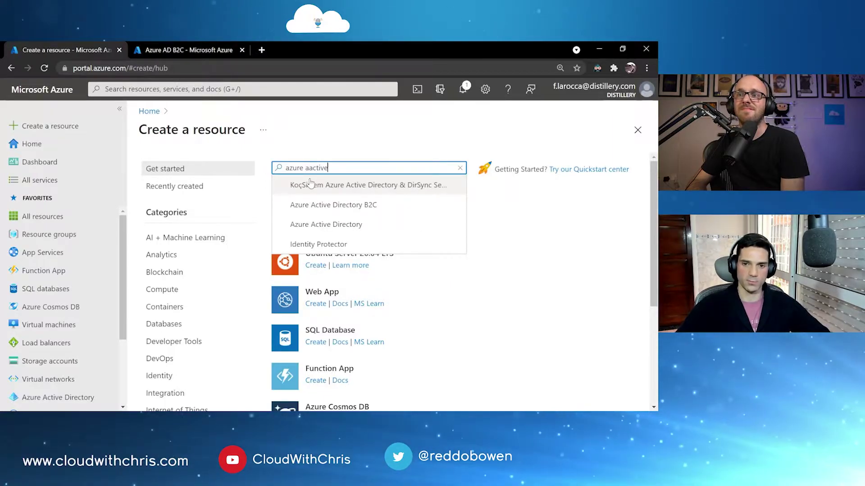
{"action": "left_click", "coordinate": [322, 205]}
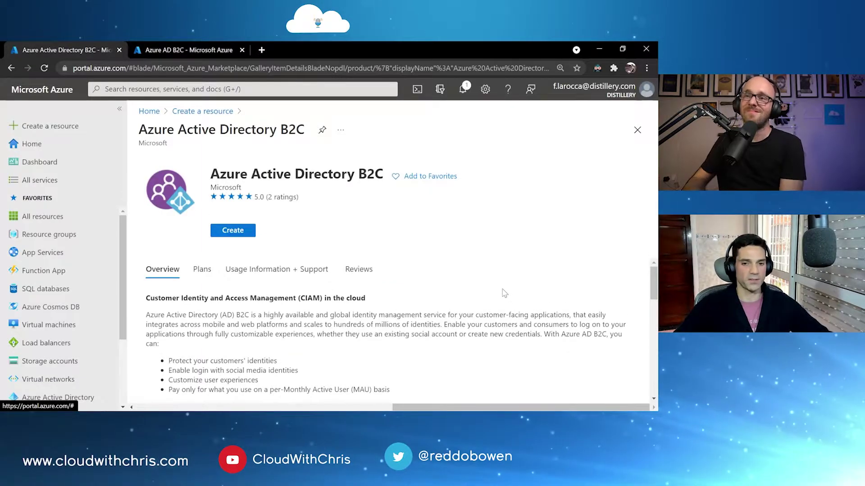
{"action": "left_click", "coordinate": [229, 234]}
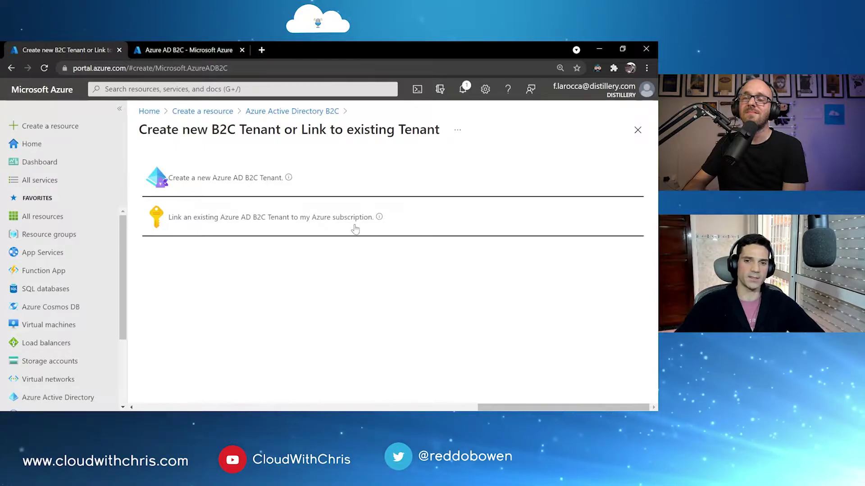
{"action": "left_click", "coordinate": [270, 185]}
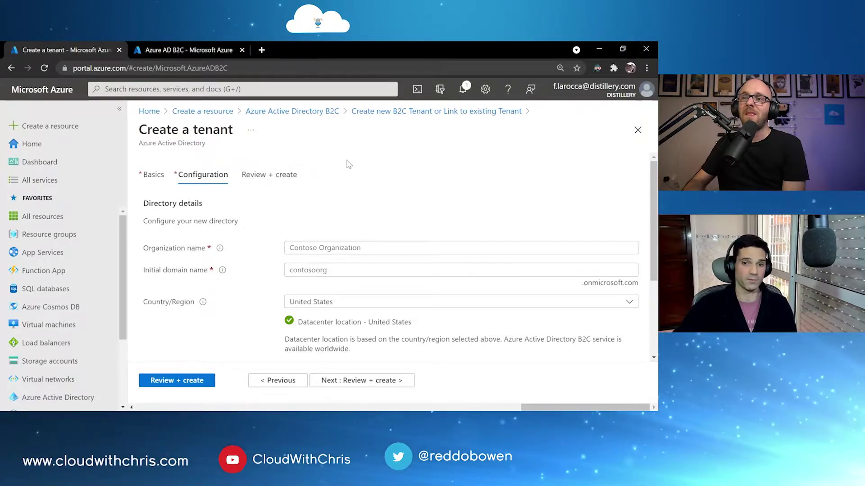
Examine the tenant configuration fields: organization name, initial domain name, country/region choices, subscription and resource group.
{"action": "scroll", "coordinate": [417, 219], "scroll_direction": "down", "scroll_amount": 1}
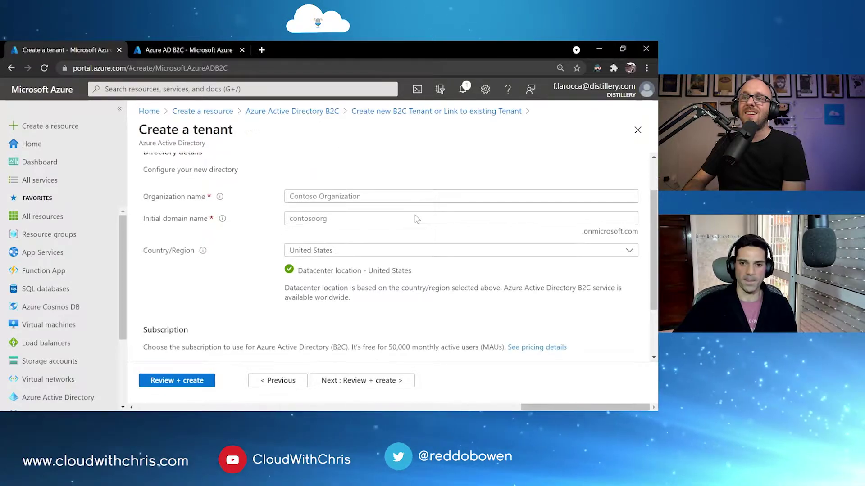
{"action": "left_click", "coordinate": [513, 197]}
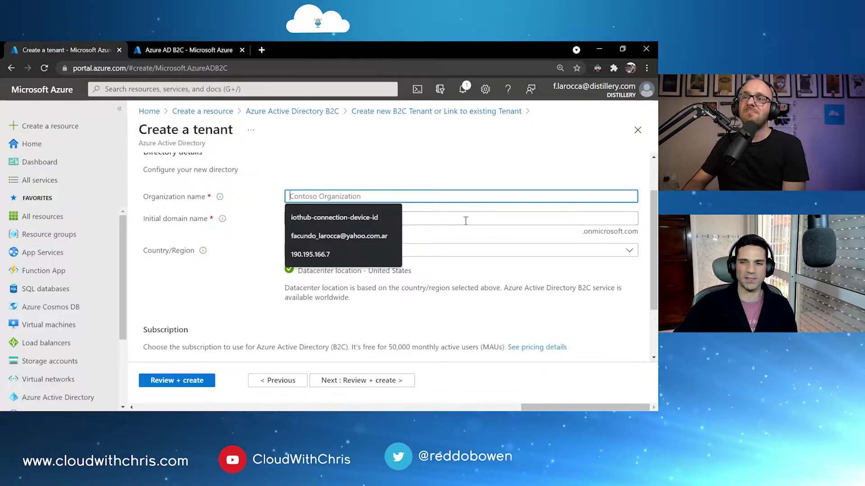
{"action": "left_click", "coordinate": [628, 240]}
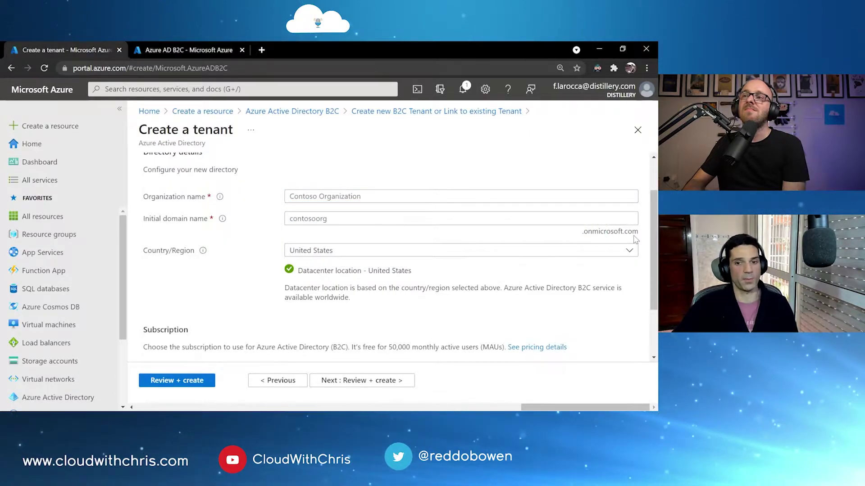
{"action": "left_click", "coordinate": [323, 218]}
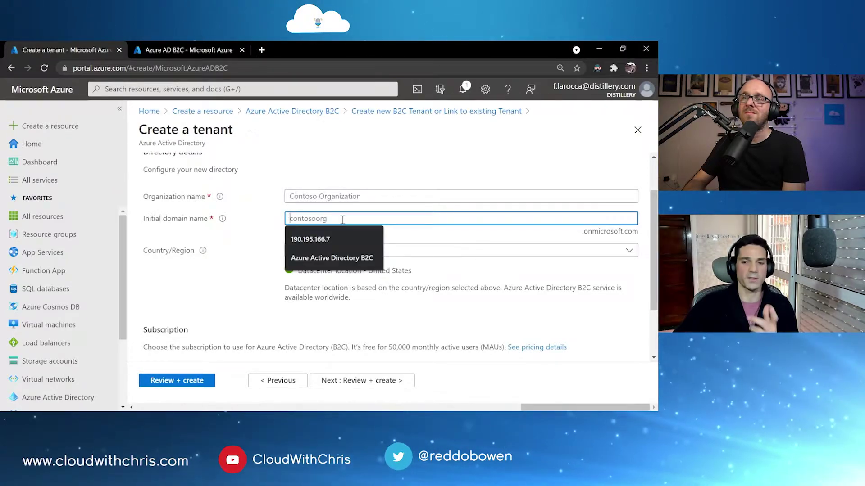
{"action": "left_click", "coordinate": [337, 196]}
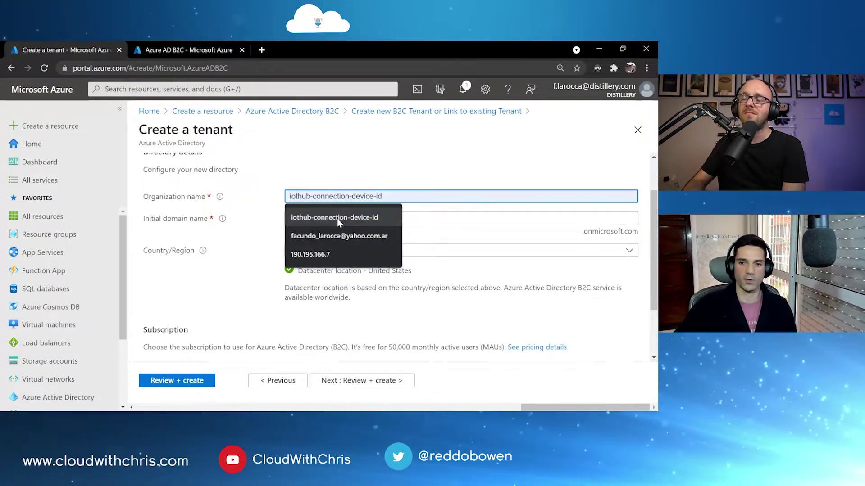
{"action": "left_click", "coordinate": [471, 251]}
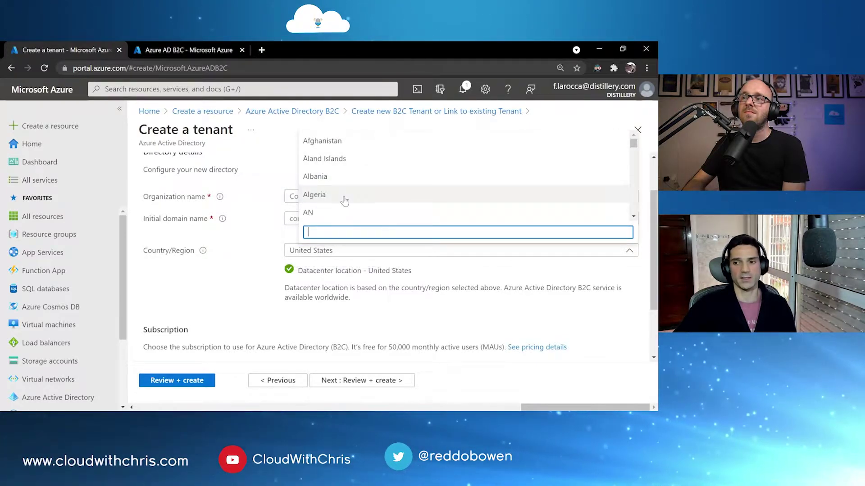
{"action": "scroll", "coordinate": [358, 193], "scroll_direction": "down", "scroll_amount": 4}
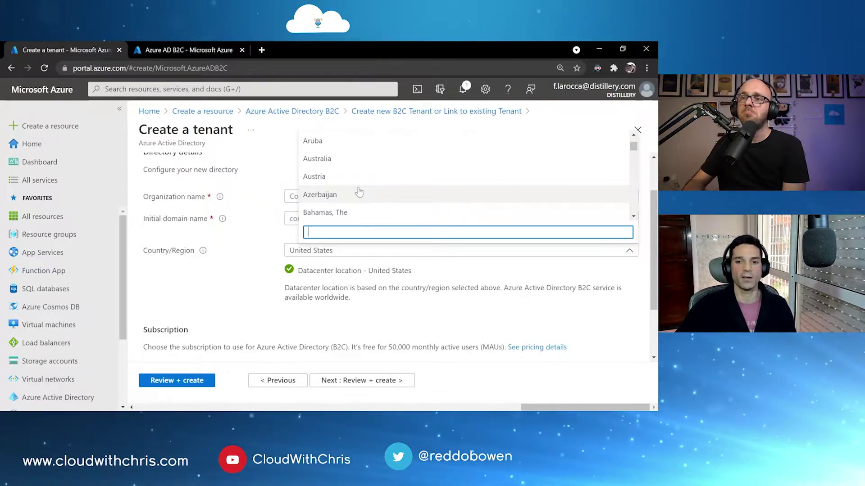
{"action": "left_click", "coordinate": [356, 250]}
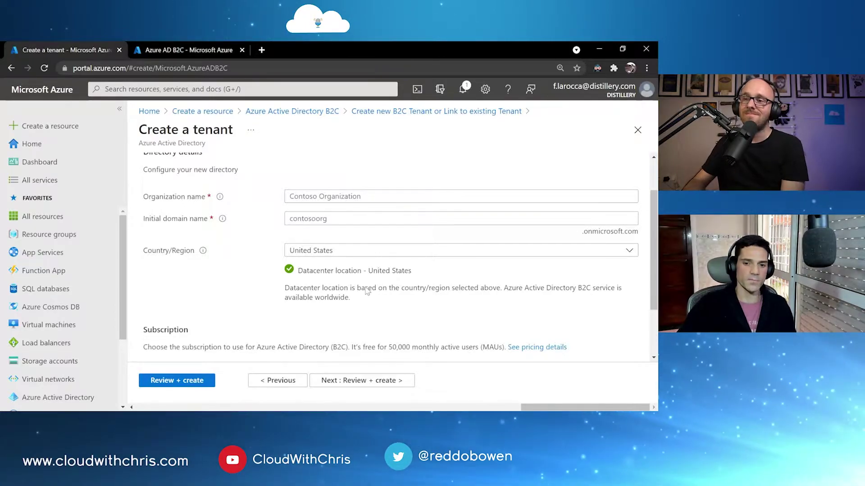
{"action": "scroll", "coordinate": [367, 291], "scroll_direction": "down", "scroll_amount": 2}
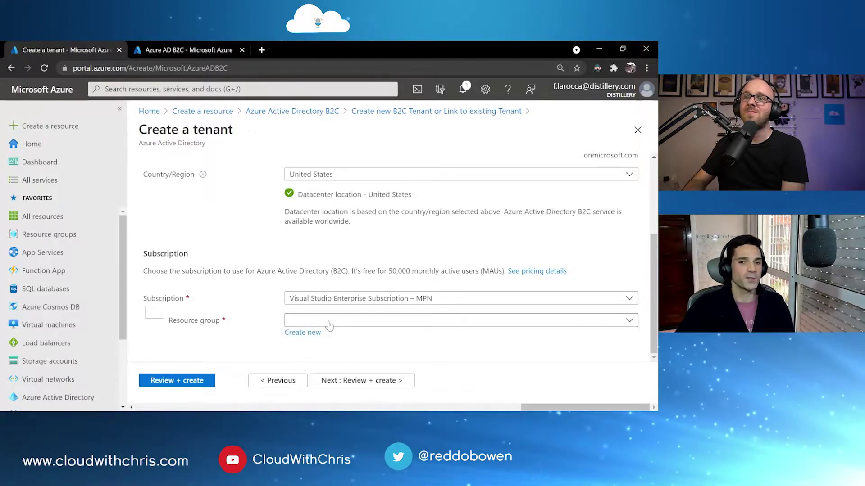
{"action": "scroll", "coordinate": [272, 268], "scroll_direction": "up", "scroll_amount": 3}
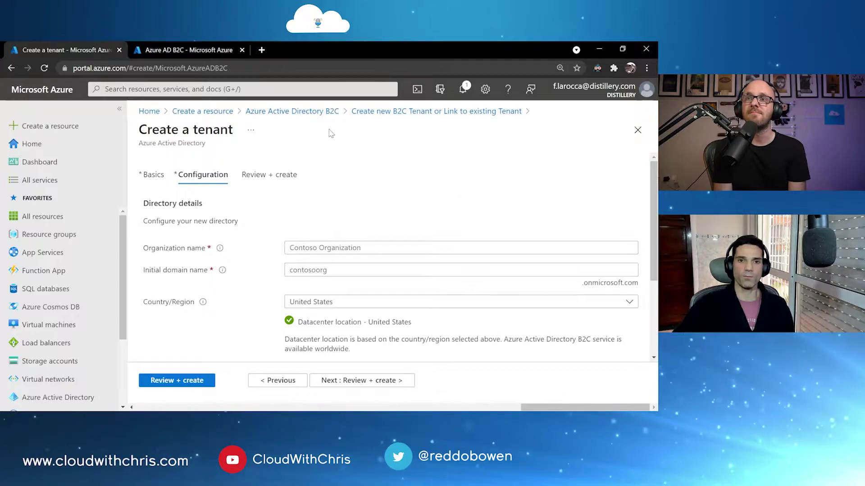
Switch to the existing Azure AD B2C tenant and look through its overview page and management options.
{"action": "left_click", "coordinate": [208, 52]}
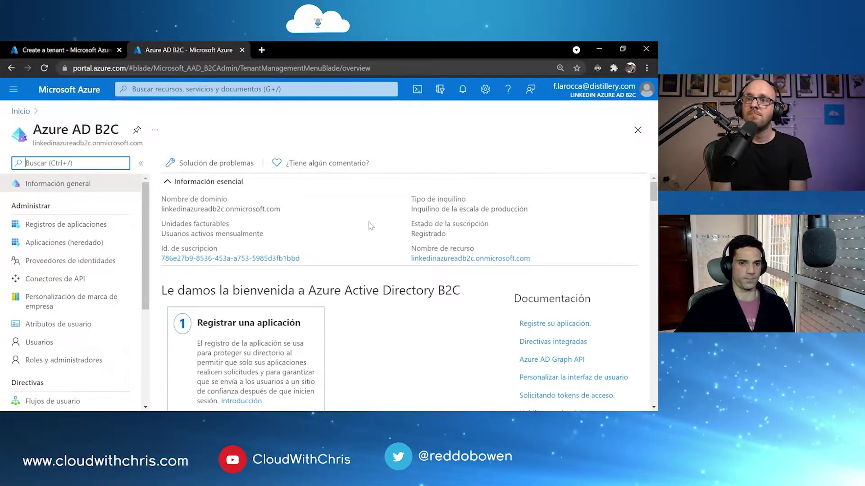
{"action": "scroll", "coordinate": [400, 245], "scroll_direction": "down", "scroll_amount": 1}
{"action": "scroll", "coordinate": [400, 245], "scroll_direction": "down", "scroll_amount": 5}
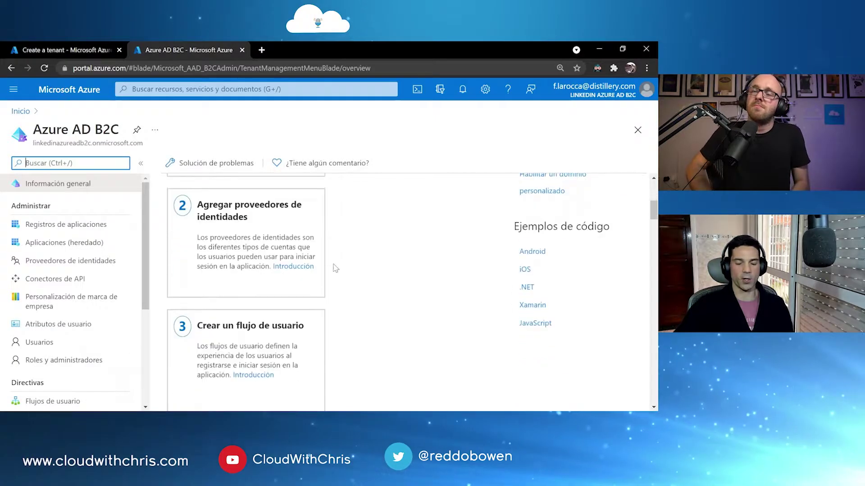
{"action": "scroll", "coordinate": [72, 216], "scroll_direction": "down", "scroll_amount": 4}
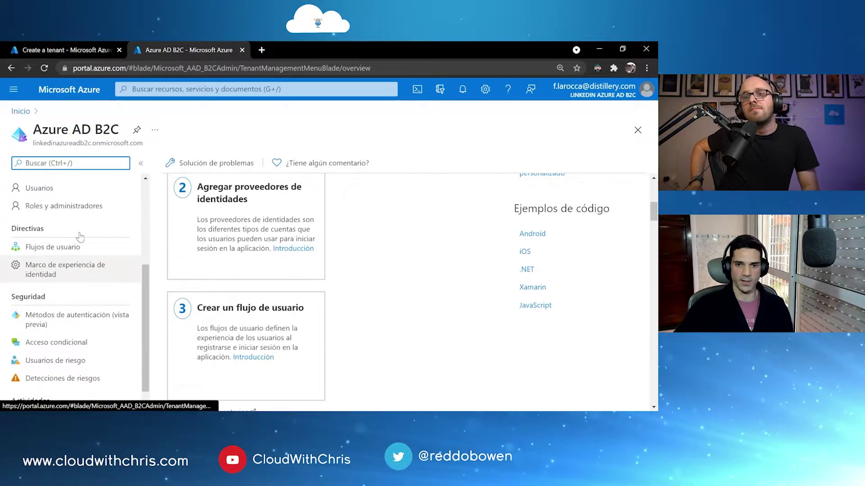
{"action": "scroll", "coordinate": [69, 201], "scroll_direction": "up", "scroll_amount": 4}
{"action": "scroll", "coordinate": [338, 346], "scroll_direction": "up", "scroll_amount": 6}
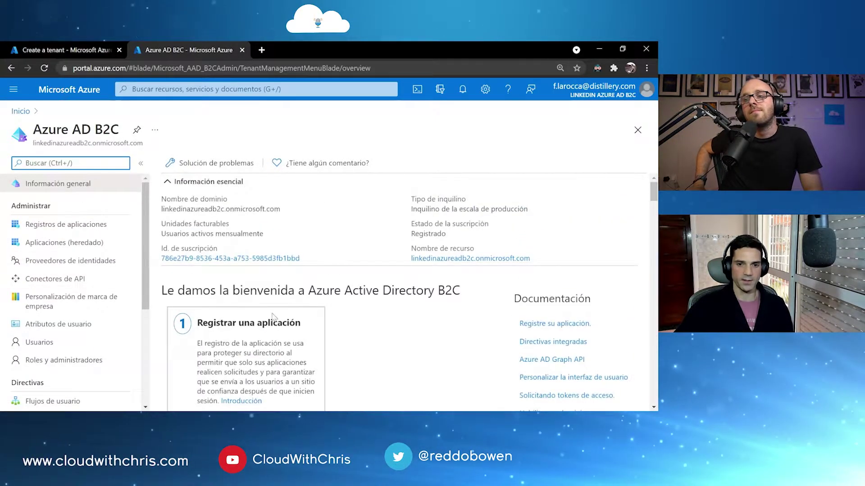
Examine the overview's three setup stages: registering an application, adding identity providers and creating a user flow.
{"action": "scroll", "coordinate": [339, 346], "scroll_direction": "down", "scroll_amount": 3}
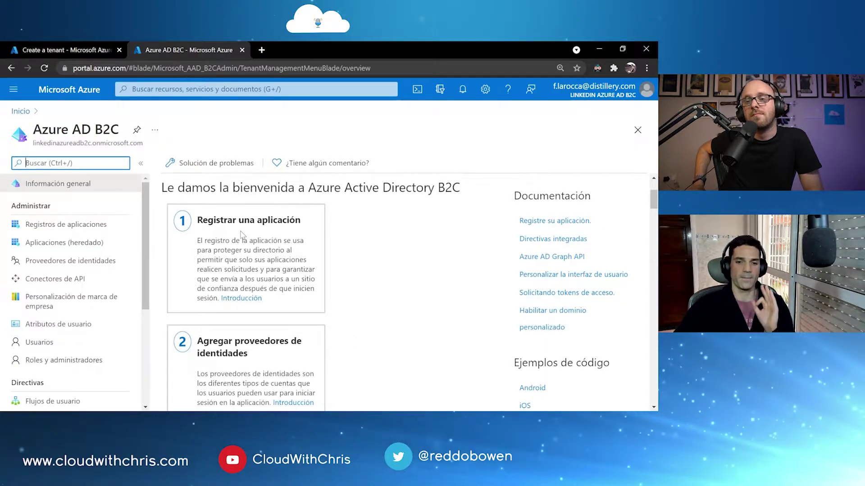
{"action": "scroll", "coordinate": [242, 234], "scroll_direction": "down", "scroll_amount": 3}
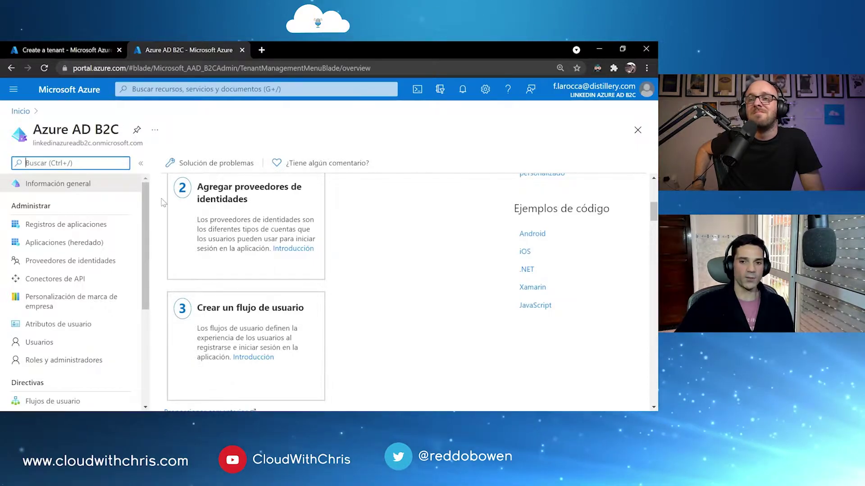
{"action": "scroll", "coordinate": [275, 264], "scroll_direction": "down", "scroll_amount": 2}
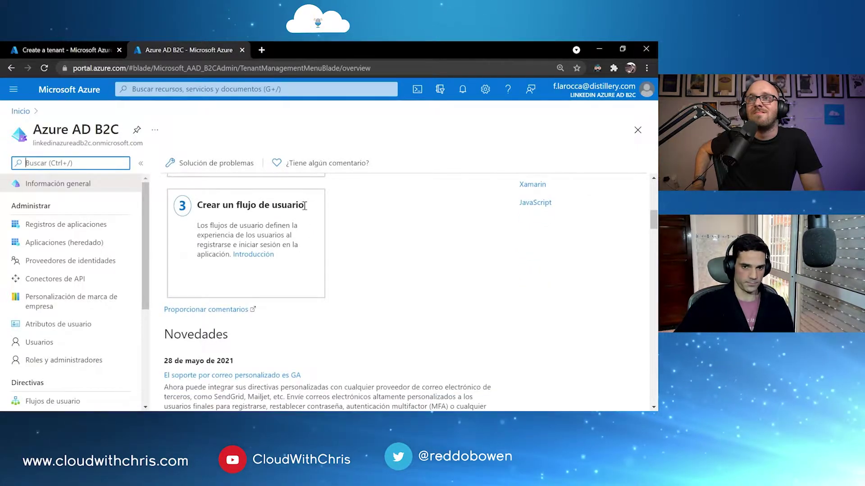
{"action": "left_click_drag", "start_coordinate": [304, 206], "coordinate": [201, 206]}
{"action": "triple_click", "coordinate": [201, 205]}
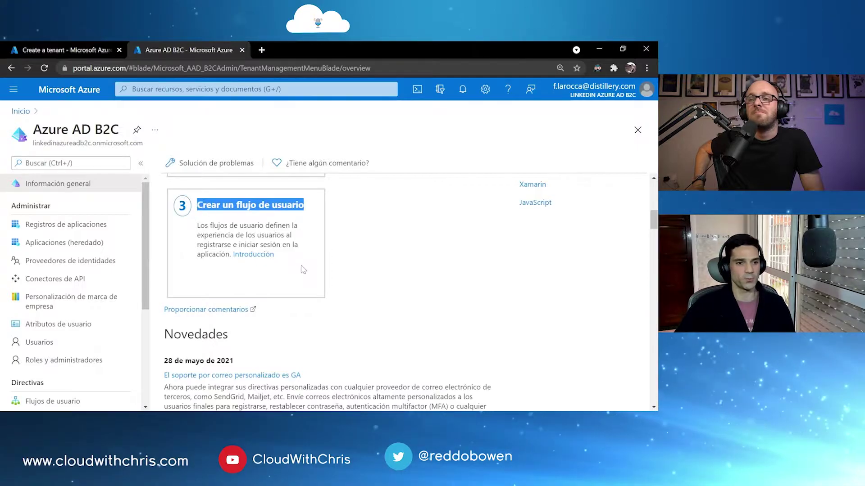
{"action": "scroll", "coordinate": [311, 273], "scroll_direction": "up", "scroll_amount": 1}
{"action": "scroll", "coordinate": [350, 305], "scroll_direction": "up", "scroll_amount": 6}
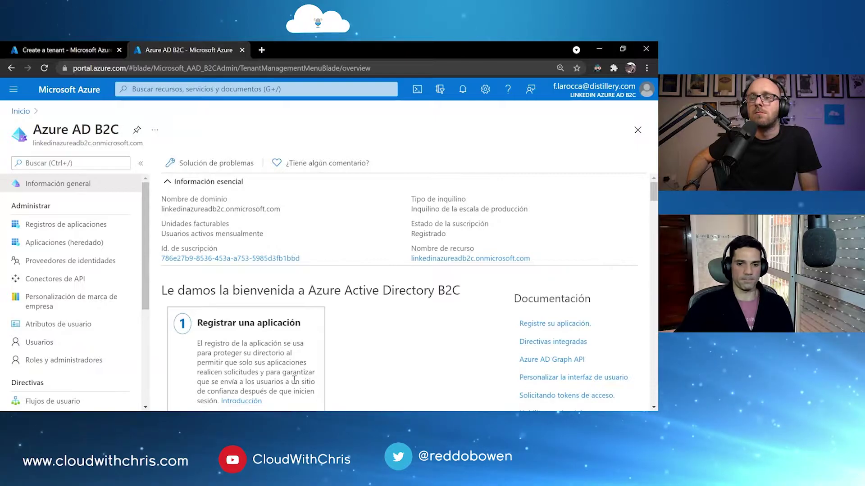
{"action": "scroll", "coordinate": [293, 347], "scroll_direction": "down", "scroll_amount": 2}
{"action": "scroll", "coordinate": [293, 348], "scroll_direction": "down", "scroll_amount": 2}
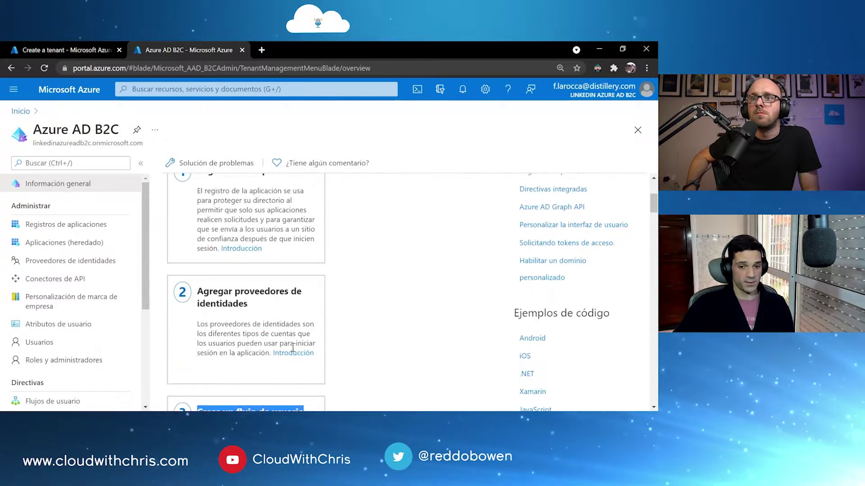
{"action": "left_click_drag", "start_coordinate": [248, 302], "coordinate": [199, 290]}
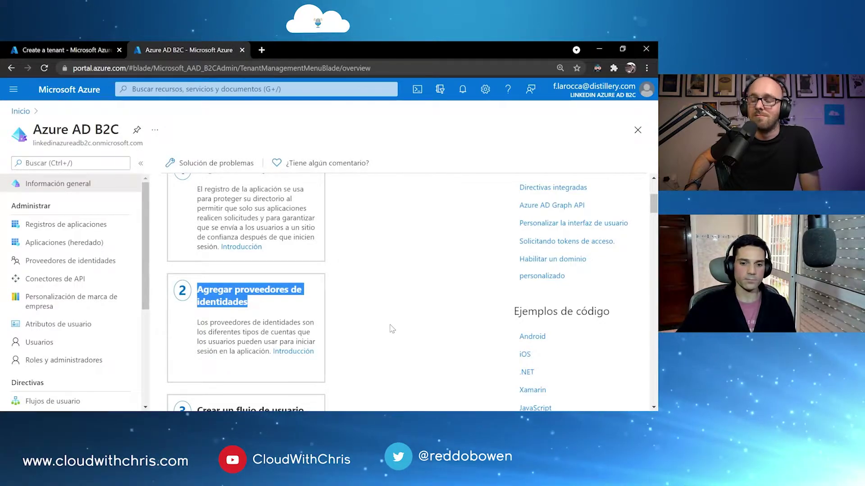
{"action": "scroll", "coordinate": [342, 309], "scroll_direction": "down", "scroll_amount": 1}
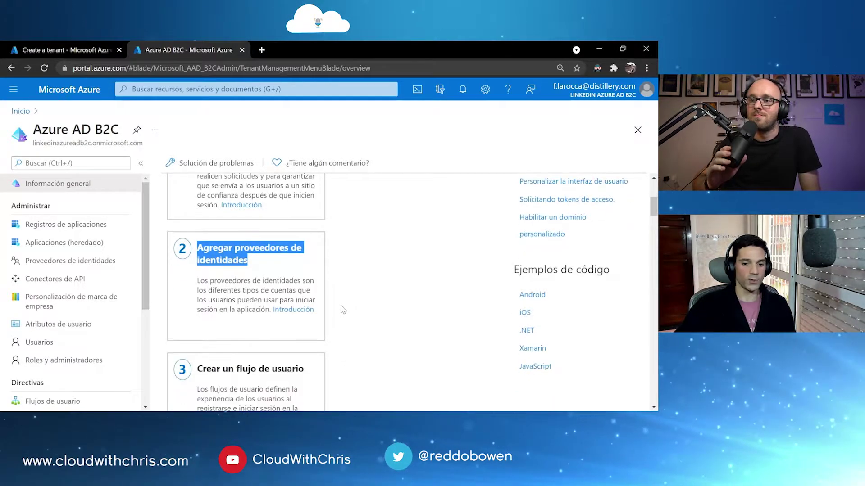
{"action": "left_click_drag", "start_coordinate": [305, 359], "coordinate": [196, 359]}
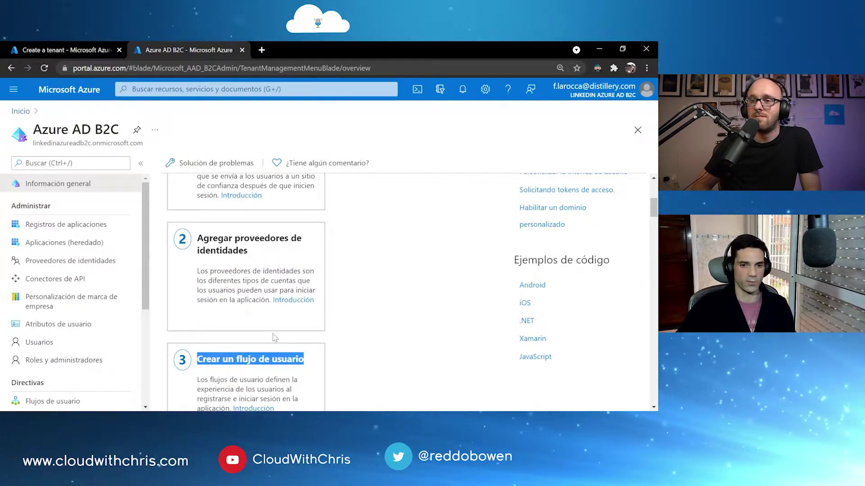
{"action": "scroll", "coordinate": [275, 338], "scroll_direction": "up", "scroll_amount": 5}
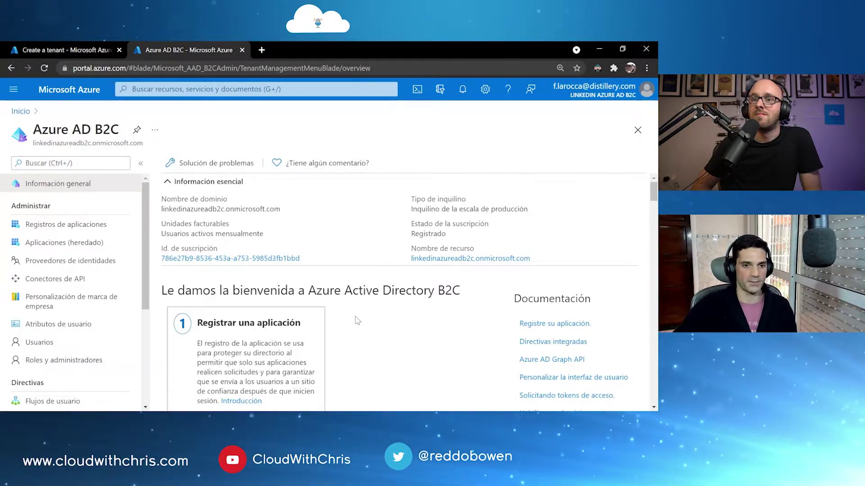
Start a new application registration in the B2C tenant and enter "Cloud Tith Chris" as its display name.
{"action": "left_click", "coordinate": [65, 224]}
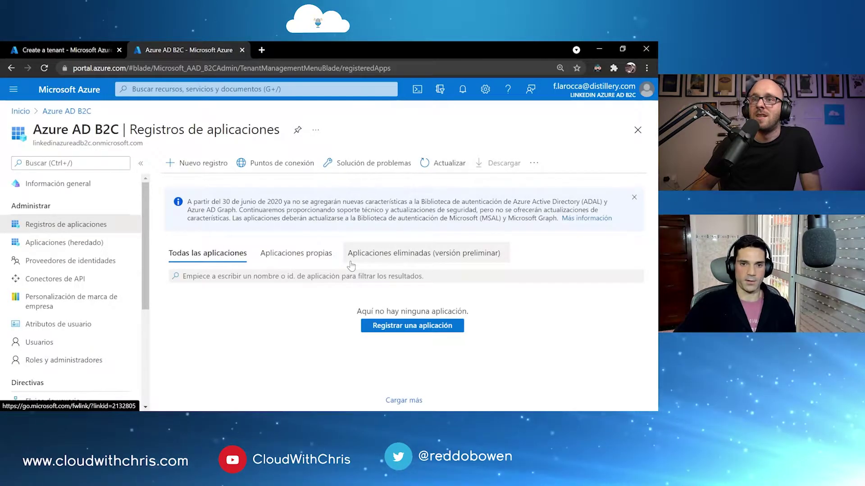
{"action": "left_click", "coordinate": [195, 163]}
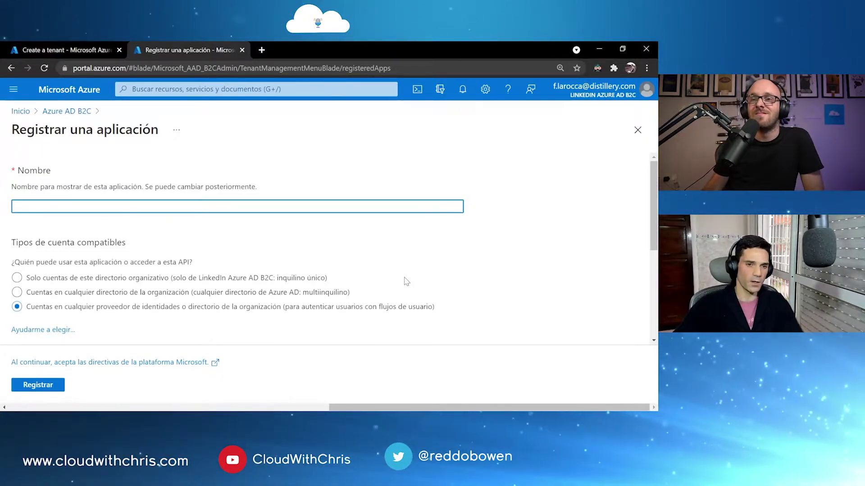
{"action": "left_click", "coordinate": [137, 208]}
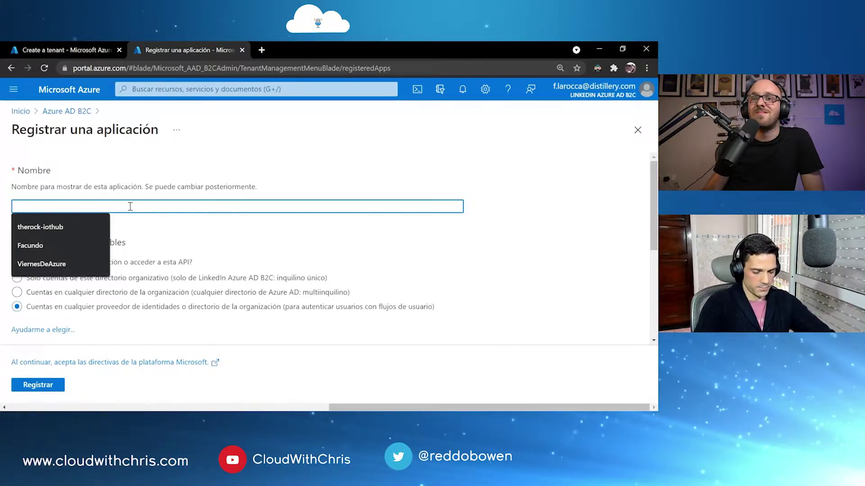
{"action": "type", "text": "C"}
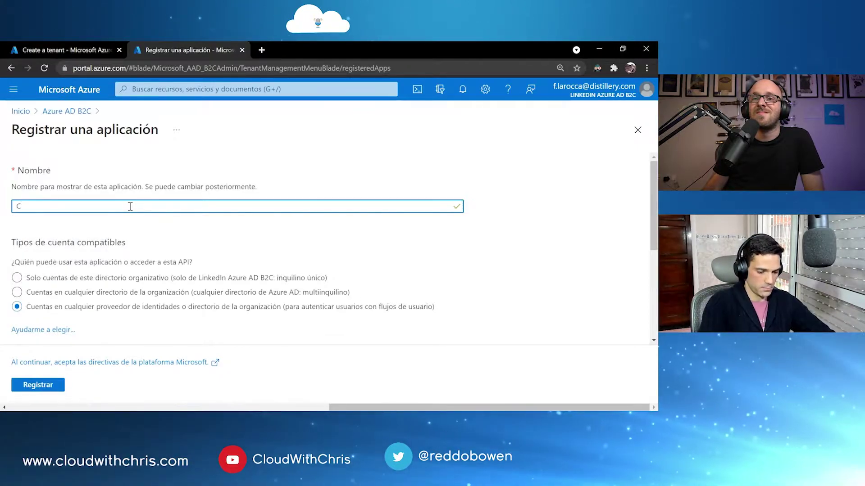
{"action": "type", "text": "loud "}
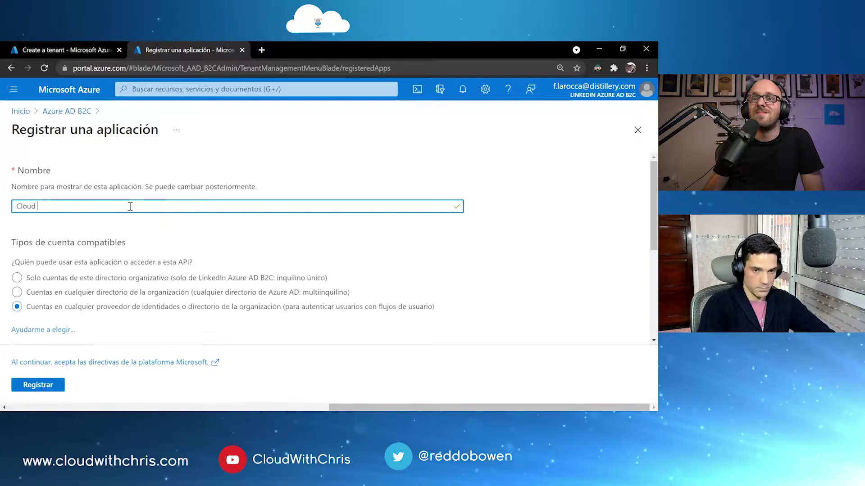
{"action": "type", "text": "Tith Chris"}
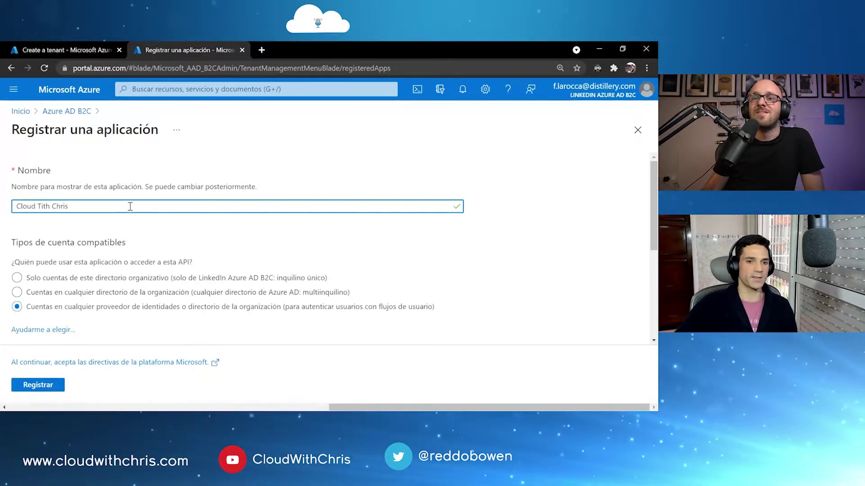
{"action": "scroll", "coordinate": [111, 235], "scroll_direction": "down", "scroll_amount": 2}
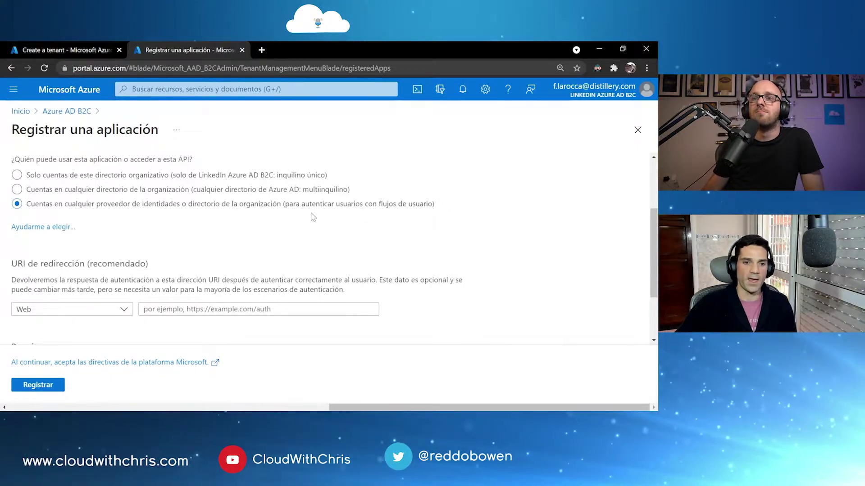
{"action": "scroll", "coordinate": [320, 221], "scroll_direction": "down", "scroll_amount": 2}
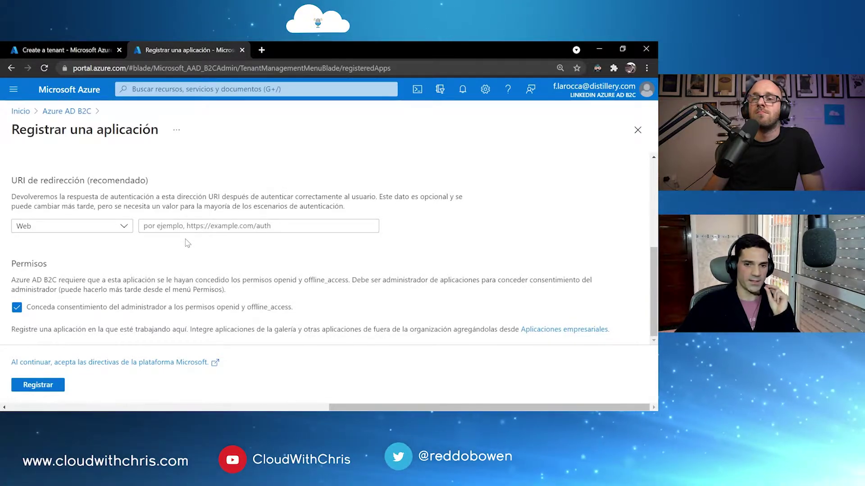
{"action": "left_click", "coordinate": [193, 226]}
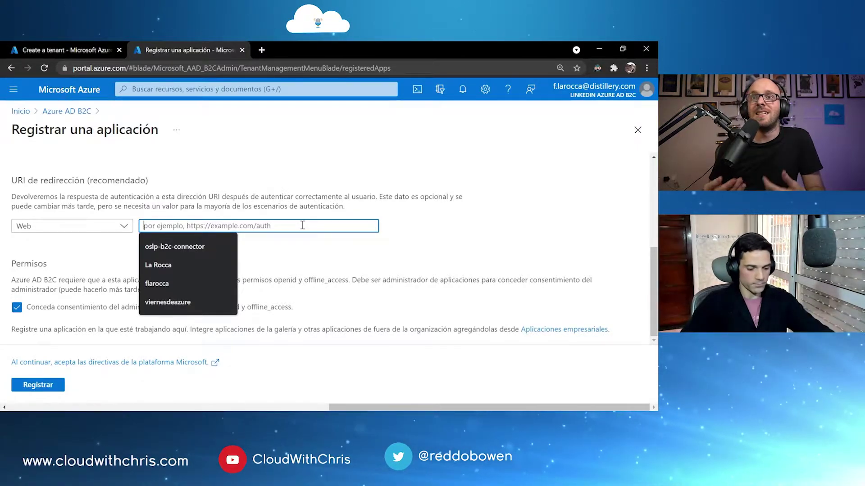
{"action": "type", "text": "h"}
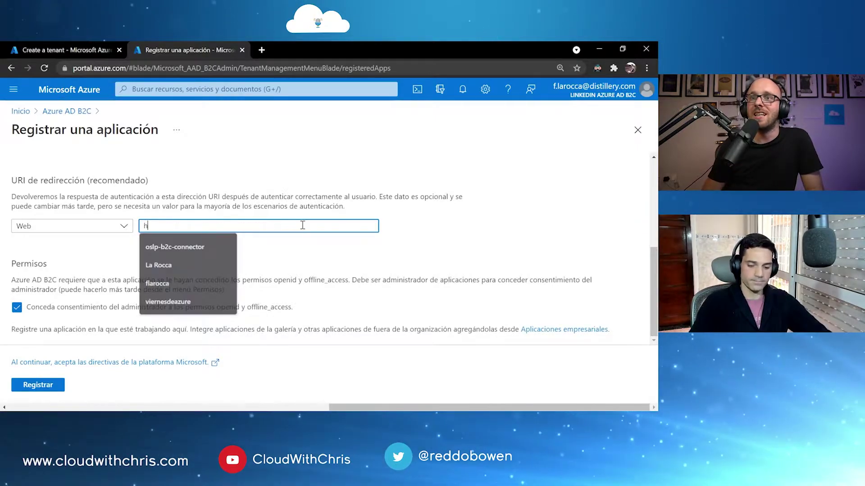
{"action": "type", "text": "ttps://"}
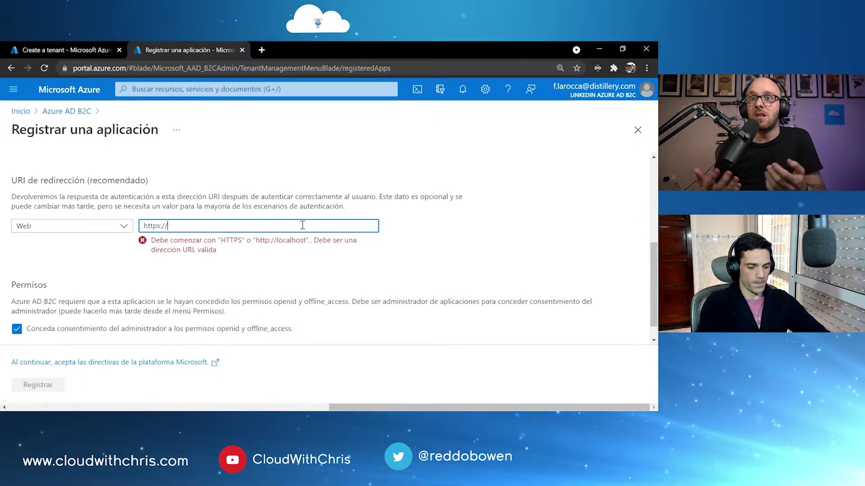
{"action": "type", "text": "jwt.ms"}
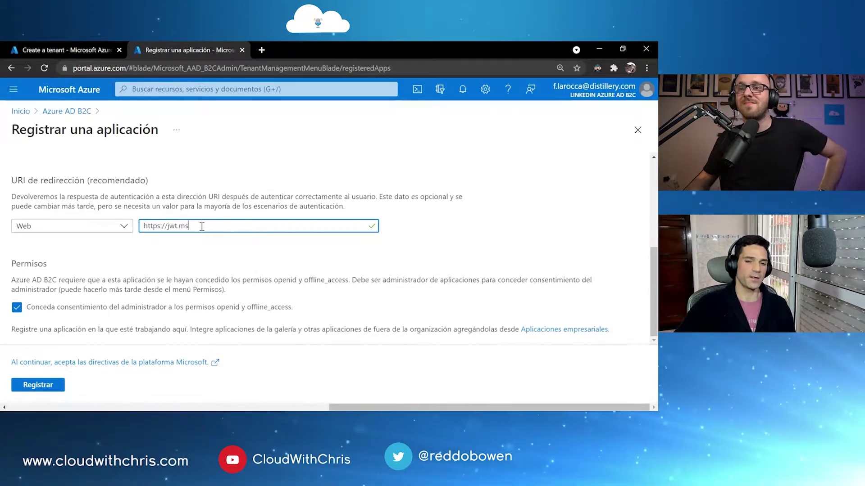
{"action": "key", "text": "shift+Left"}
{"action": "key", "text": "shift+Left"}
{"action": "key", "text": "shift+Left"}
{"action": "key", "text": "shift+Left"}
{"action": "key", "text": "shift+Left"}
{"action": "key", "text": "shift+Left"}
{"action": "key", "text": "shift+Left"}
{"action": "key", "text": "shift+Left"}
{"action": "key", "text": "shift+Left"}
{"action": "key", "text": "shift+Left"}
{"action": "key", "text": "shift+Left"}
{"action": "key", "text": "shift+Left"}
{"action": "key", "text": "shift+Left"}
{"action": "key", "text": "shift+Left"}
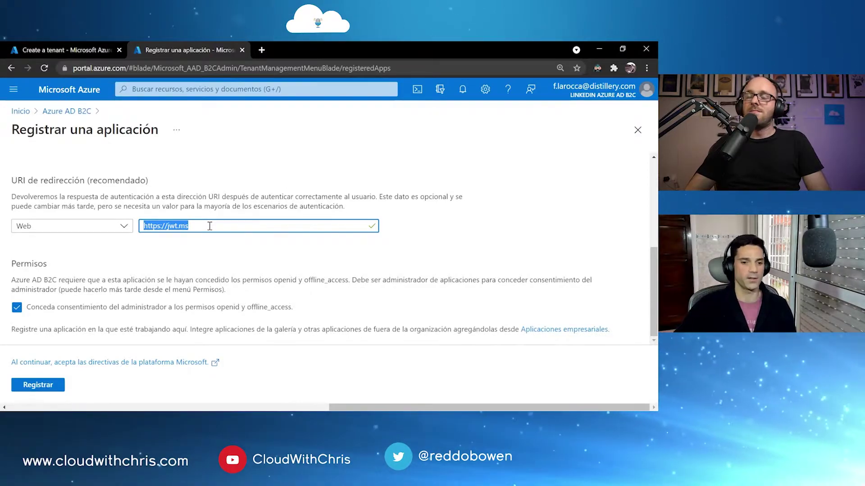
{"action": "left_click", "coordinate": [38, 387]}
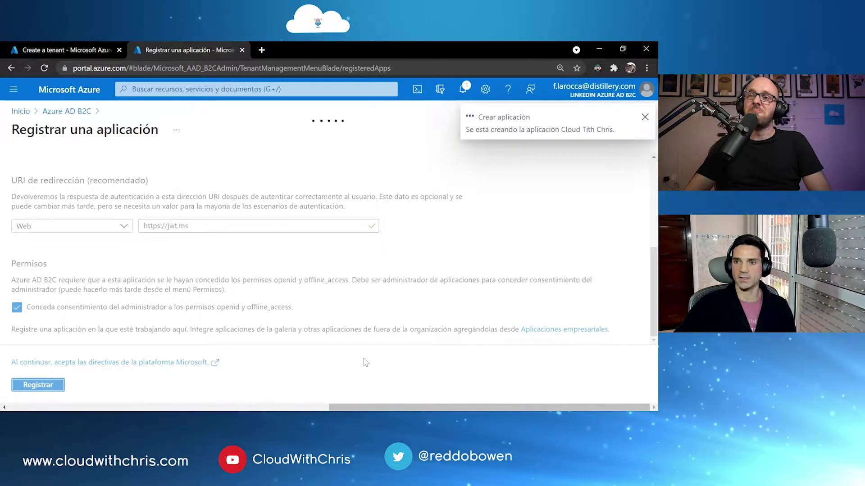
Change the portal's display language to English, apply the change and close the portal settings.
{"action": "left_click", "coordinate": [480, 89]}
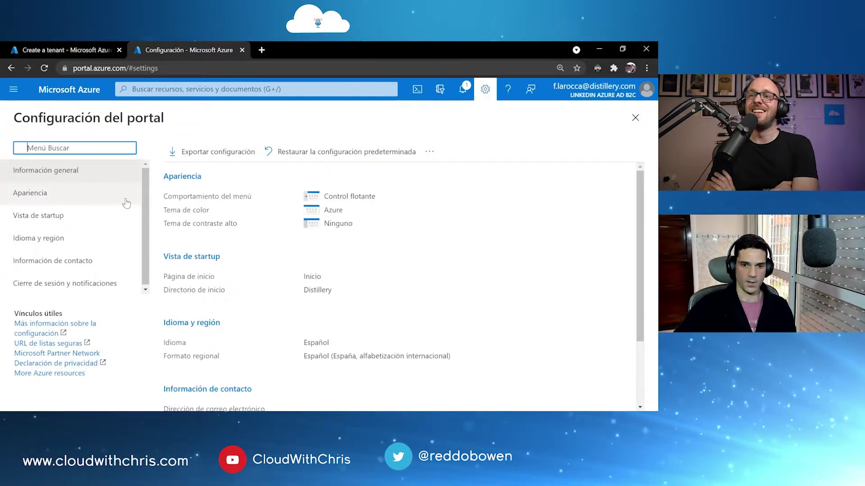
{"action": "scroll", "coordinate": [203, 234], "scroll_direction": "down", "scroll_amount": 2}
{"action": "left_click", "coordinate": [204, 234]}
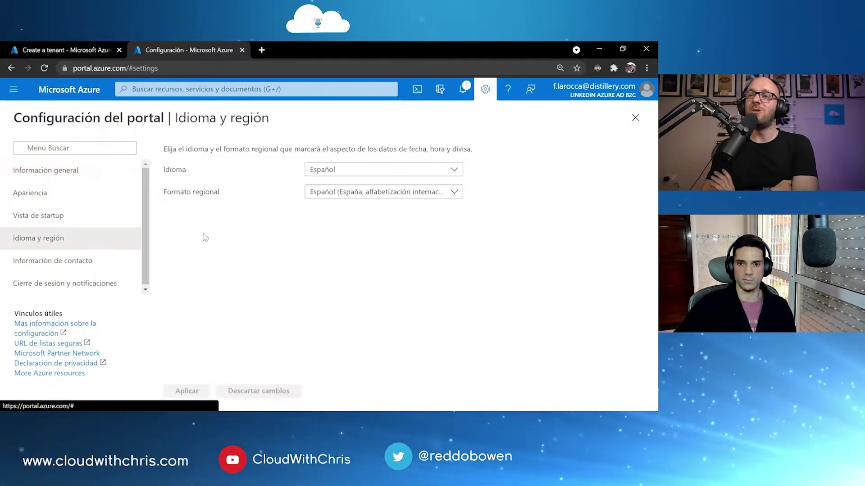
{"action": "left_click", "coordinate": [328, 173]}
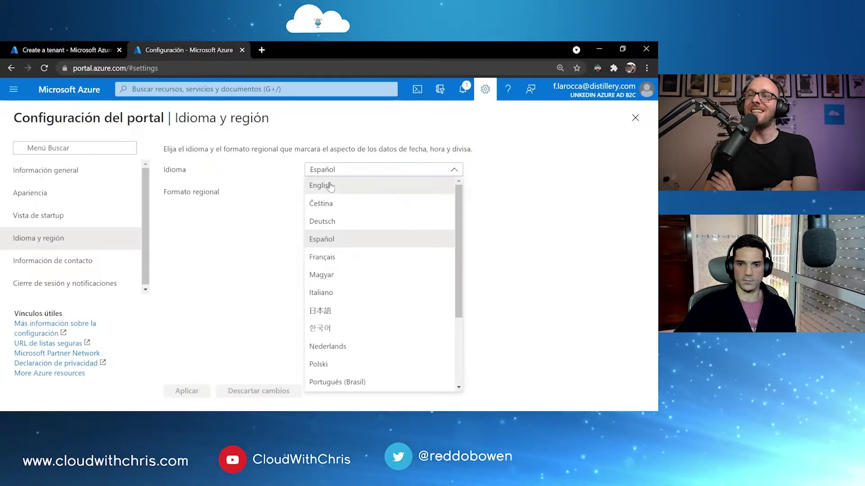
{"action": "left_click", "coordinate": [330, 186]}
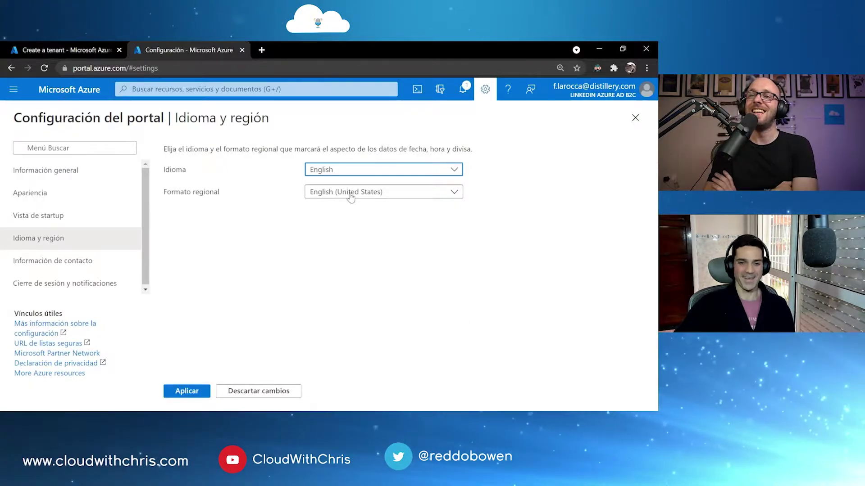
{"action": "left_click", "coordinate": [186, 391]}
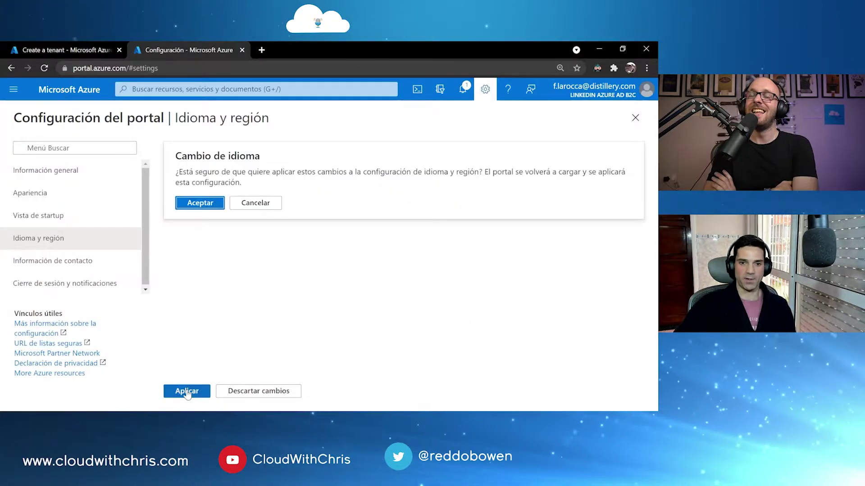
{"action": "left_click", "coordinate": [180, 202]}
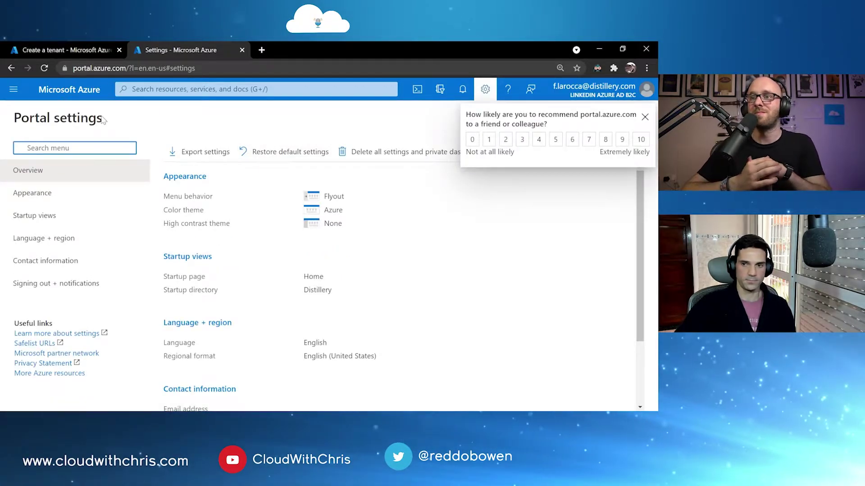
{"action": "left_click", "coordinate": [644, 115]}
{"action": "left_click", "coordinate": [637, 117]}
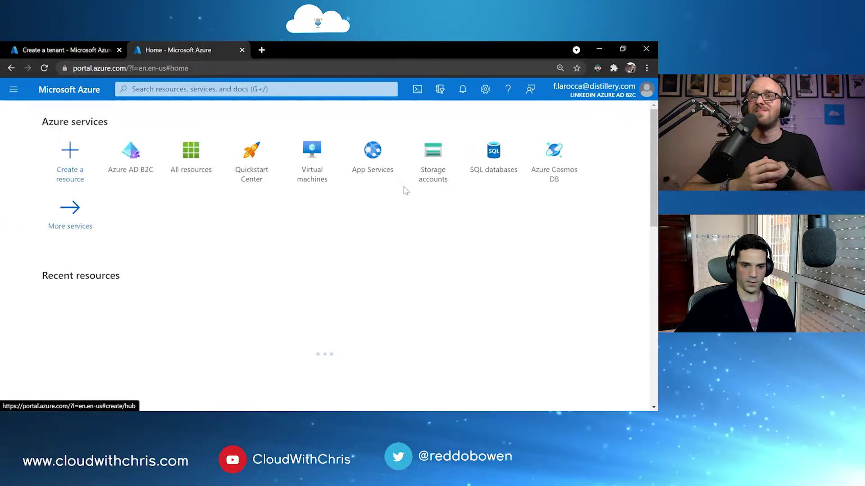
Check the Azure AD B2C tenant's app registrations for the submitted application and return to the home page.
{"action": "left_click", "coordinate": [130, 383]}
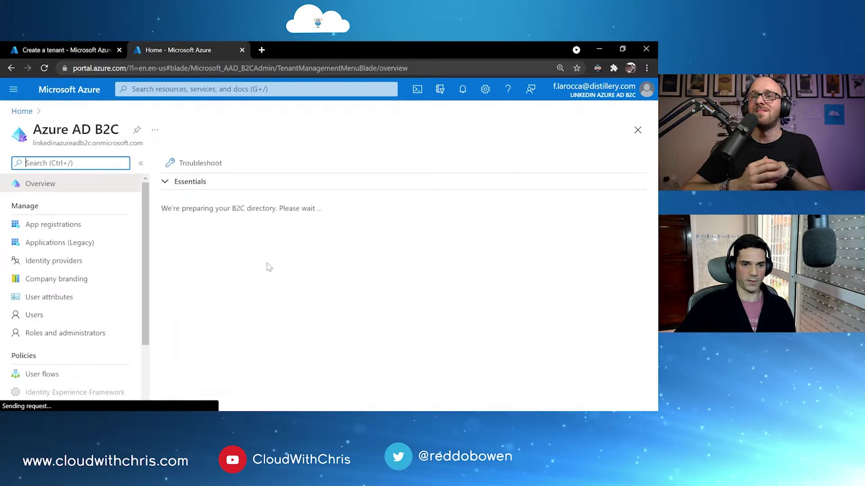
{"action": "left_click", "coordinate": [68, 227]}
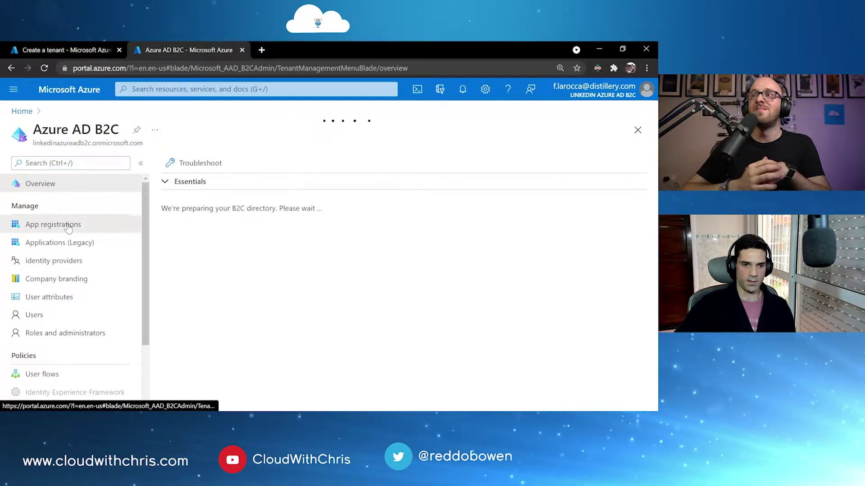
{"action": "left_click", "coordinate": [68, 226]}
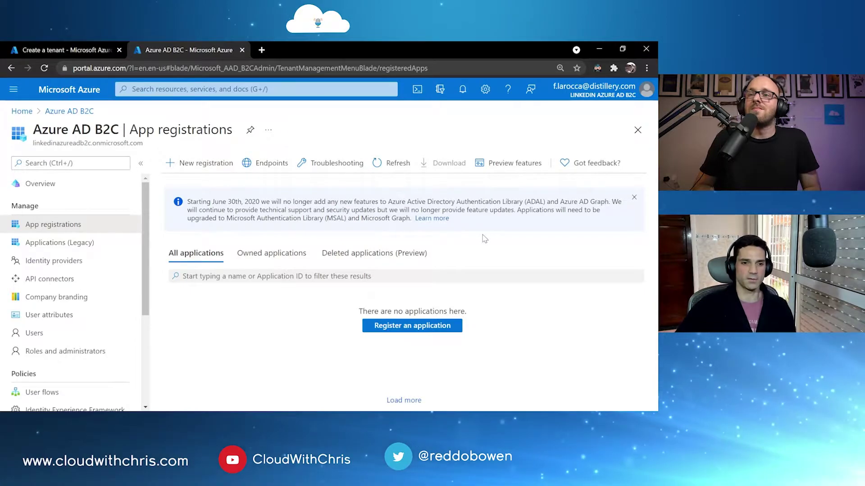
{"action": "left_click", "coordinate": [637, 130]}
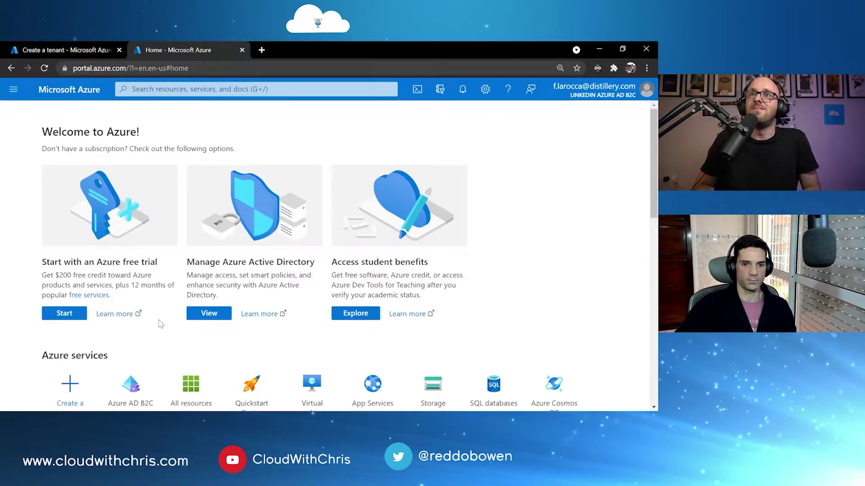
{"action": "scroll", "coordinate": [160, 324], "scroll_direction": "down", "scroll_amount": 3}
{"action": "left_click", "coordinate": [130, 300]}
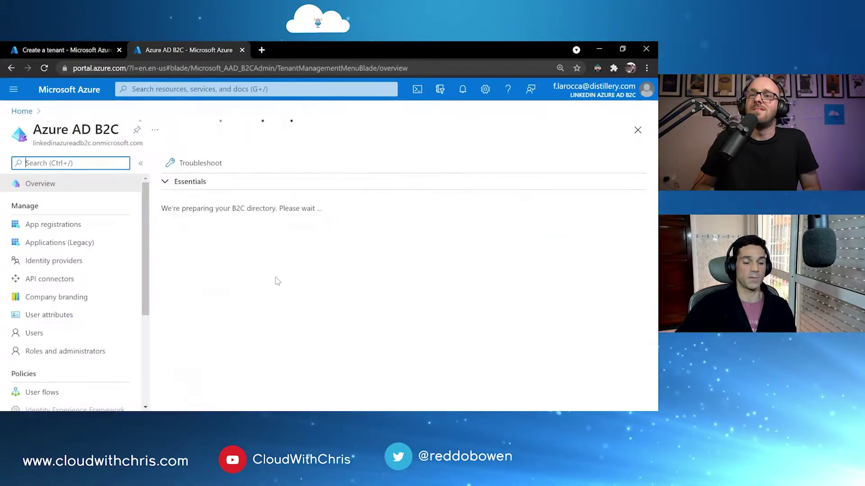
{"action": "left_click", "coordinate": [72, 224]}
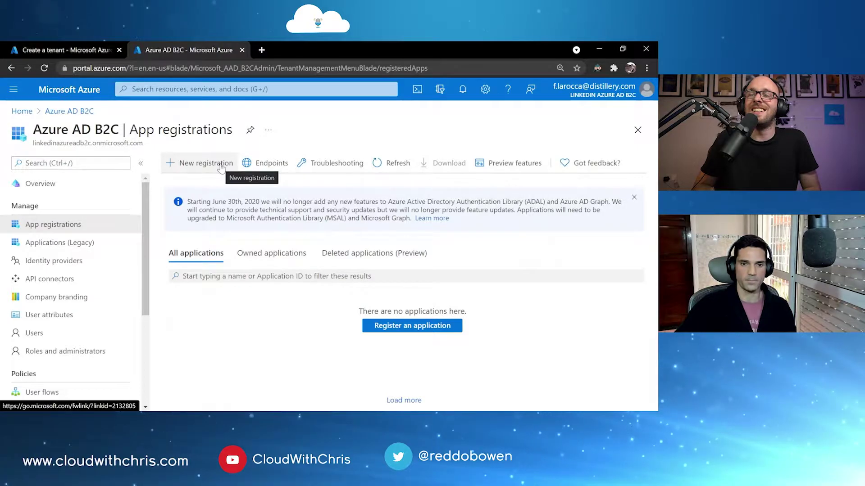
{"action": "left_click", "coordinate": [220, 168]}
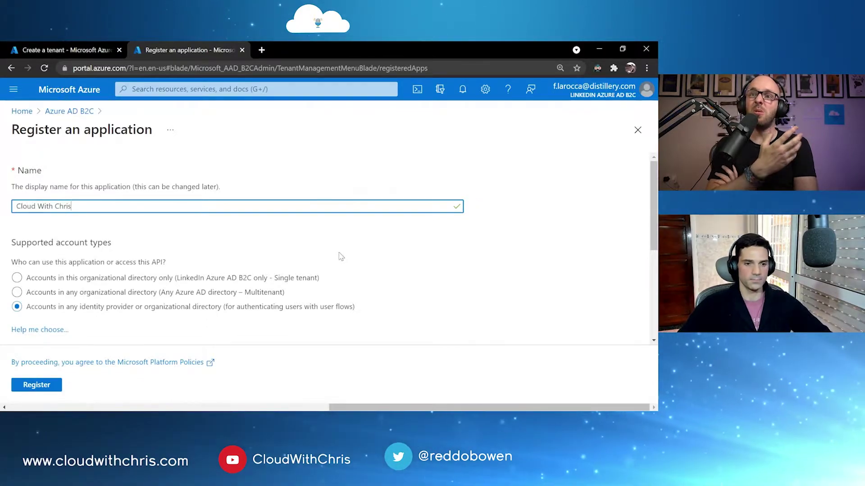
{"action": "scroll", "coordinate": [341, 256], "scroll_direction": "down", "scroll_amount": 4}
{"action": "left_click", "coordinate": [211, 227]}
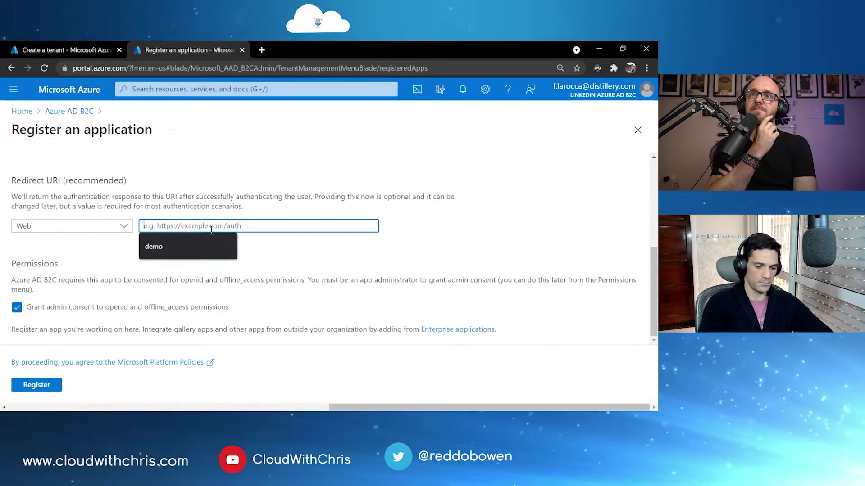
{"action": "type", "text": "https"}
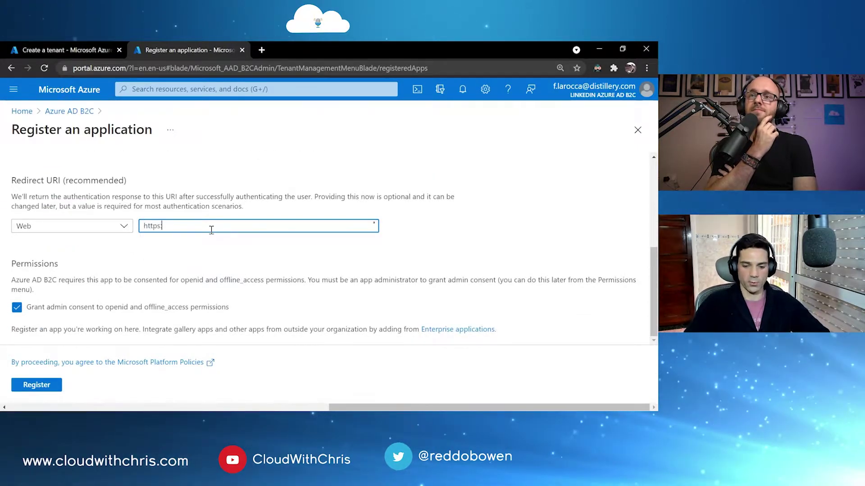
{"action": "type", "text": "://j"}
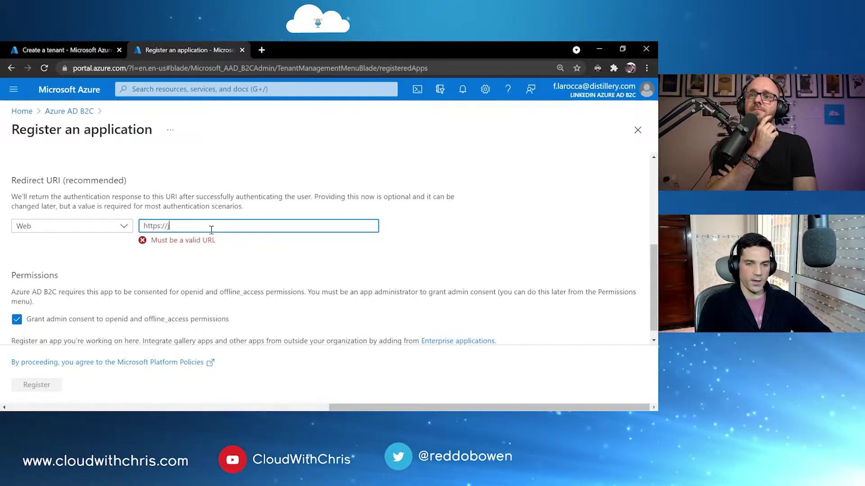
{"action": "type", "text": "wt"}
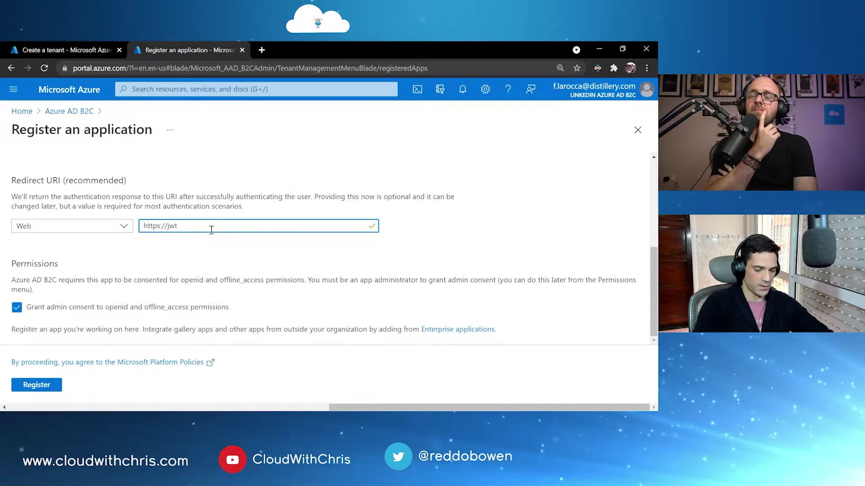
{"action": "type", "text": ".ms"}
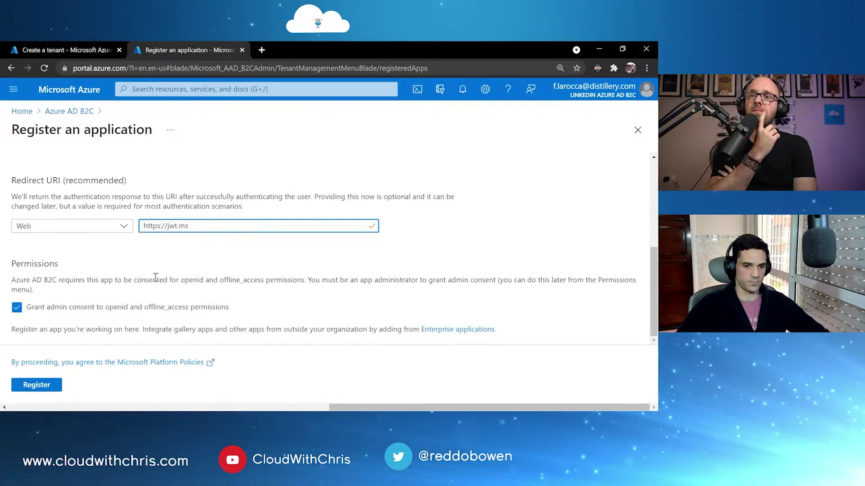
{"action": "left_click", "coordinate": [28, 386]}
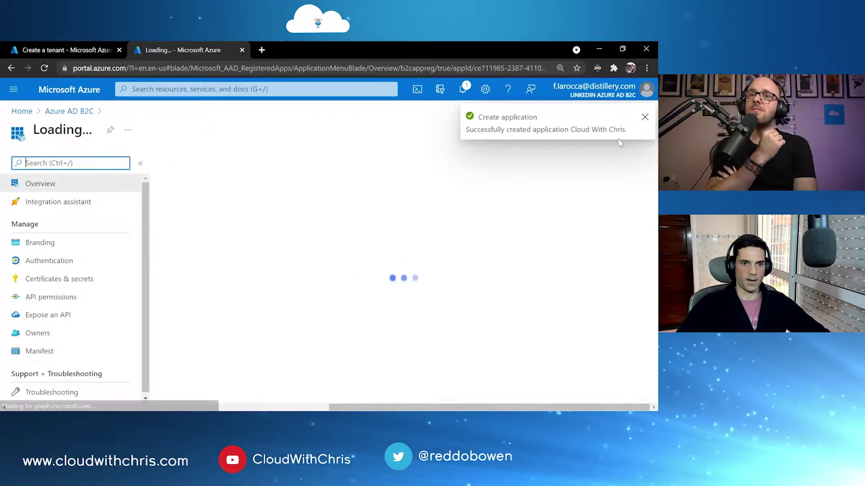
{"action": "left_click", "coordinate": [645, 117]}
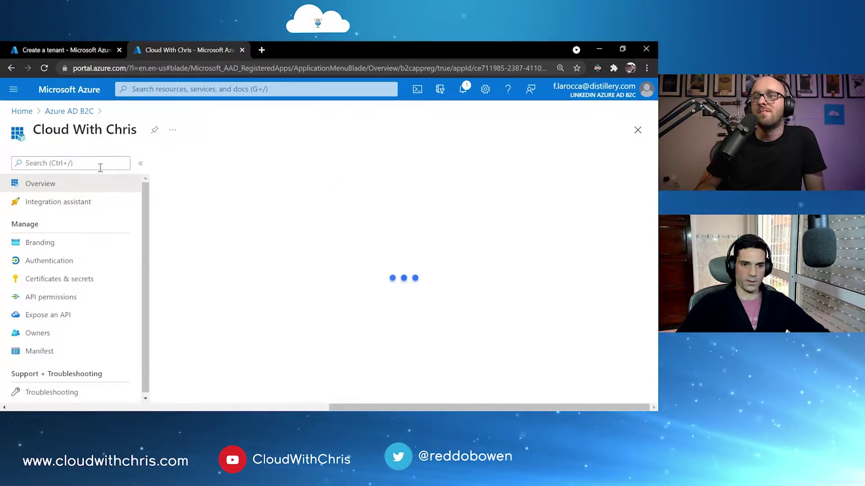
Enable access tokens and ID tokens in the Cloud With Chris authentication settings and save the change.
{"action": "left_click", "coordinate": [50, 261]}
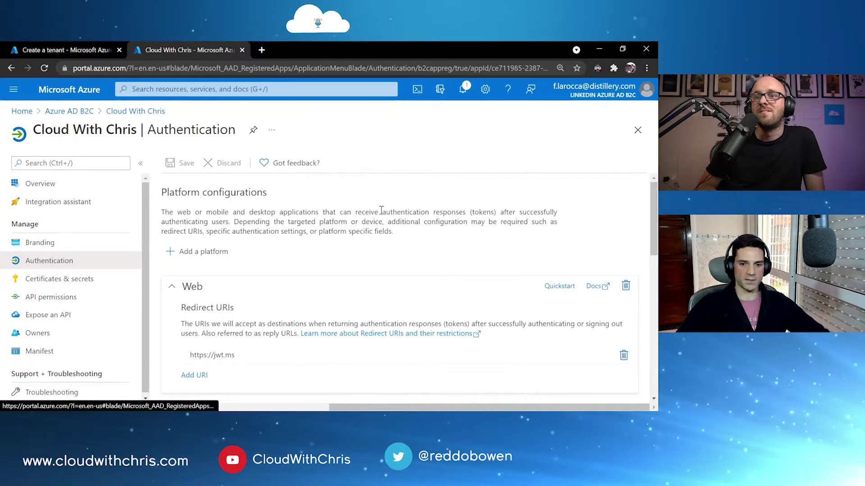
{"action": "scroll", "coordinate": [435, 316], "scroll_direction": "down", "scroll_amount": 8}
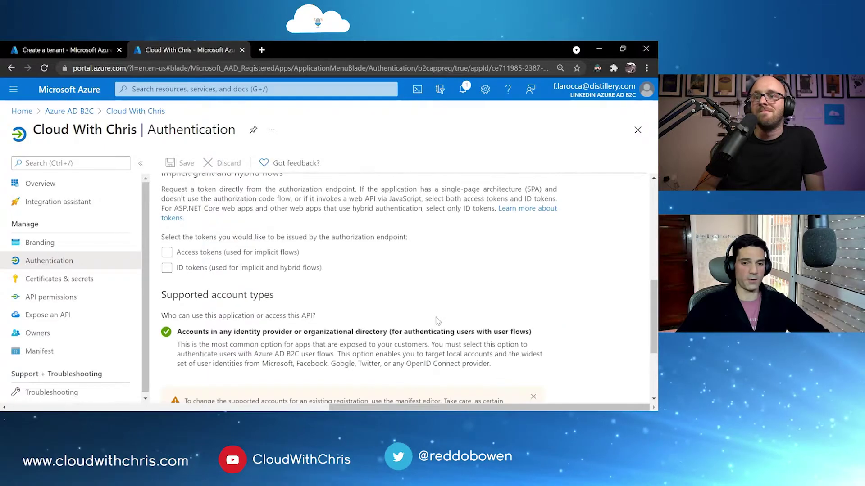
{"action": "left_click", "coordinate": [167, 253]}
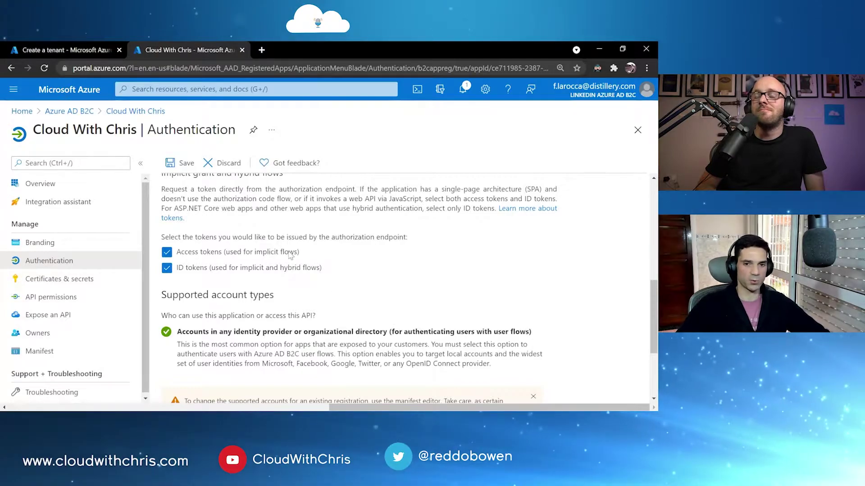
{"action": "left_click", "coordinate": [186, 166]}
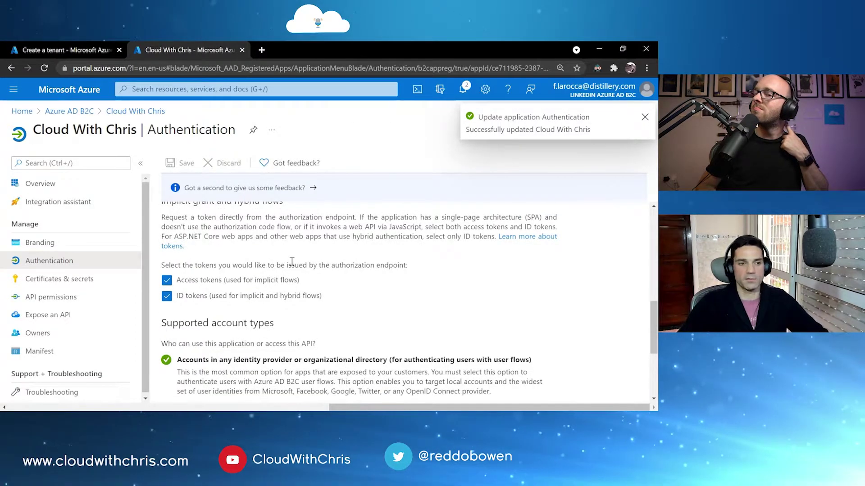
{"action": "left_click", "coordinate": [645, 118]}
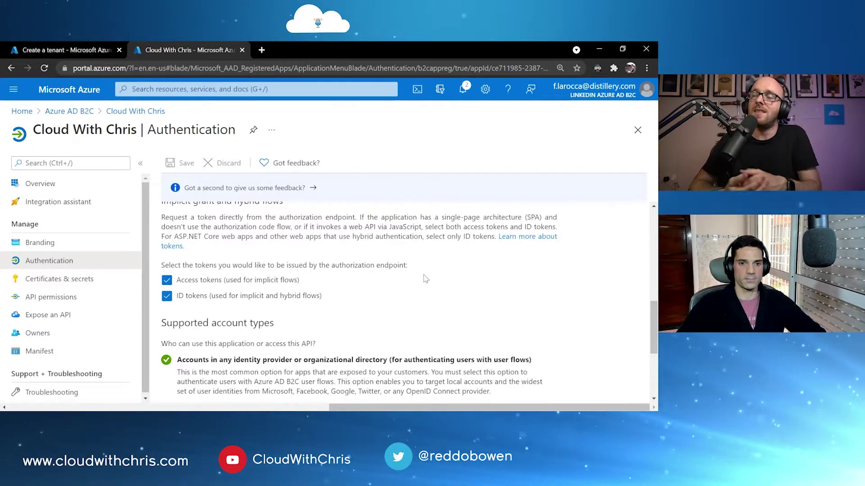
{"action": "scroll", "coordinate": [426, 279], "scroll_direction": "down", "scroll_amount": 2}
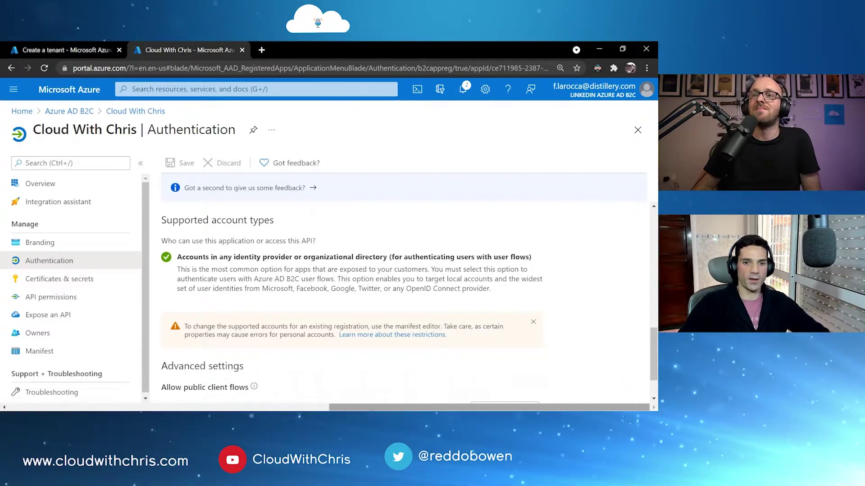
Check the Cloud With Chris application's overview and return to the Azure AD B2C app registrations.
{"action": "scroll", "coordinate": [373, 245], "scroll_direction": "up", "scroll_amount": 5}
{"action": "left_click", "coordinate": [73, 193]}
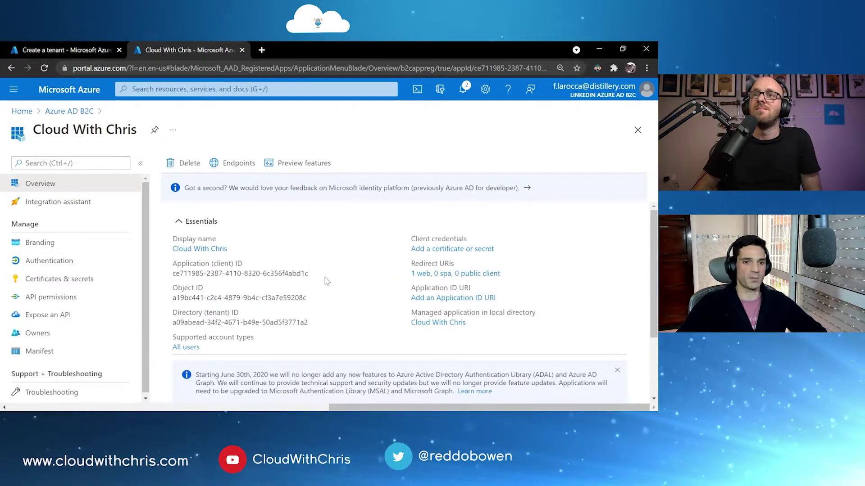
{"action": "left_click", "coordinate": [68, 111]}
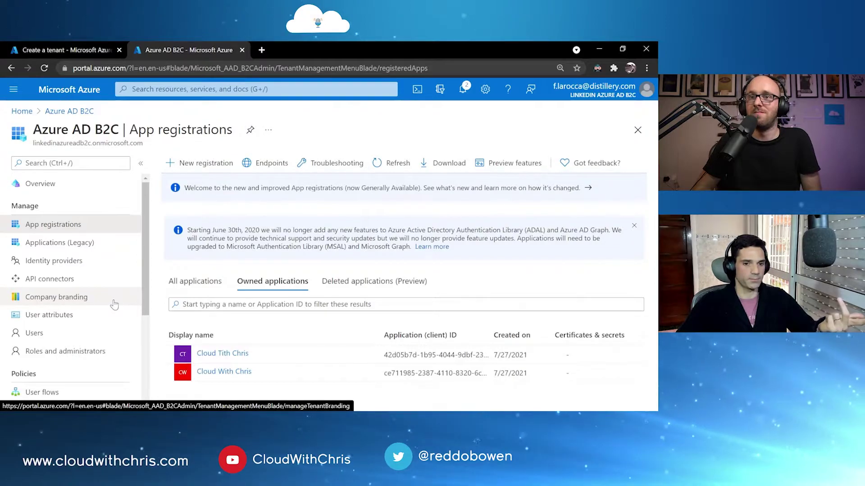
Examine the GitHub identity provider's callback URL, client ID and client secret fields, then close them and look through the available providers.
{"action": "left_click", "coordinate": [90, 261]}
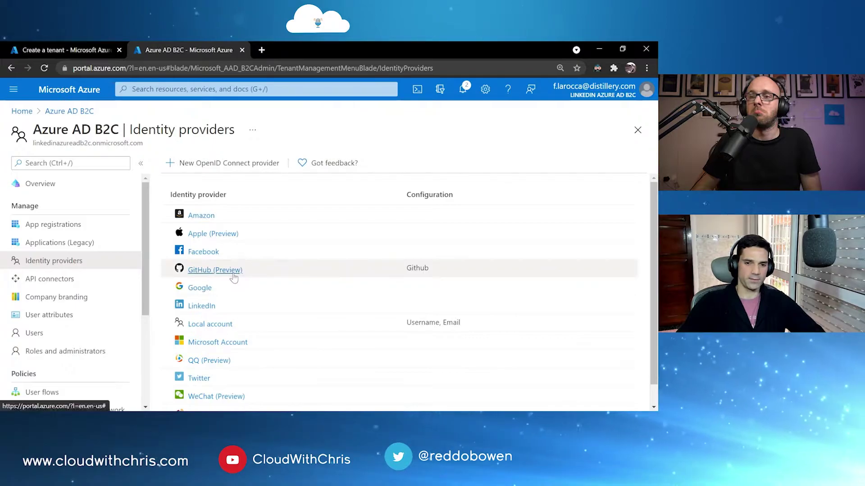
{"action": "left_click", "coordinate": [210, 272]}
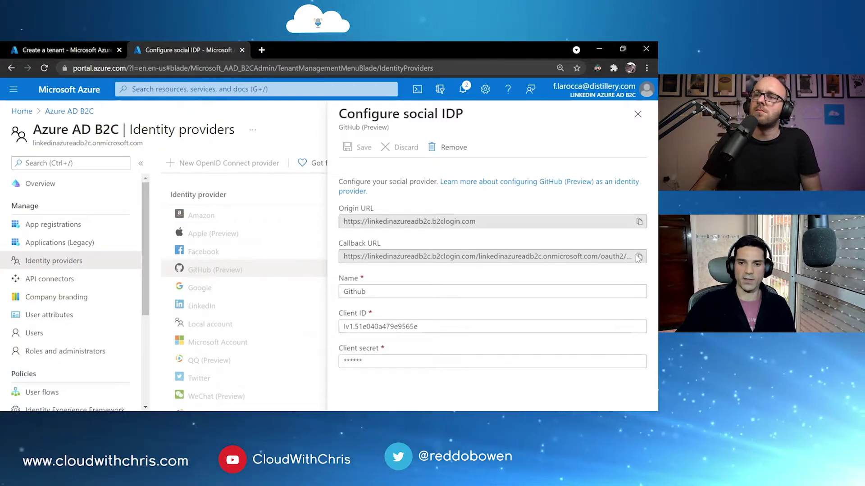
{"action": "left_click_drag", "start_coordinate": [340, 256], "coordinate": [384, 253]}
{"action": "left_click_drag", "start_coordinate": [413, 253], "coordinate": [441, 261]}
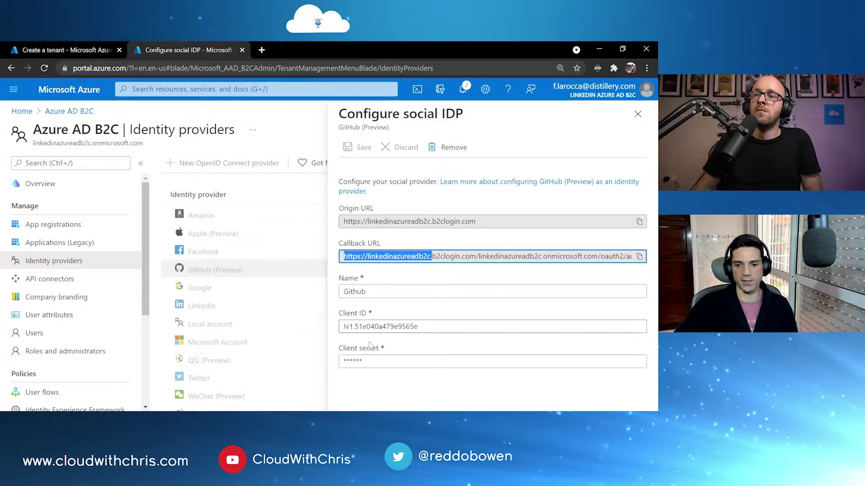
{"action": "left_click", "coordinate": [354, 360]}
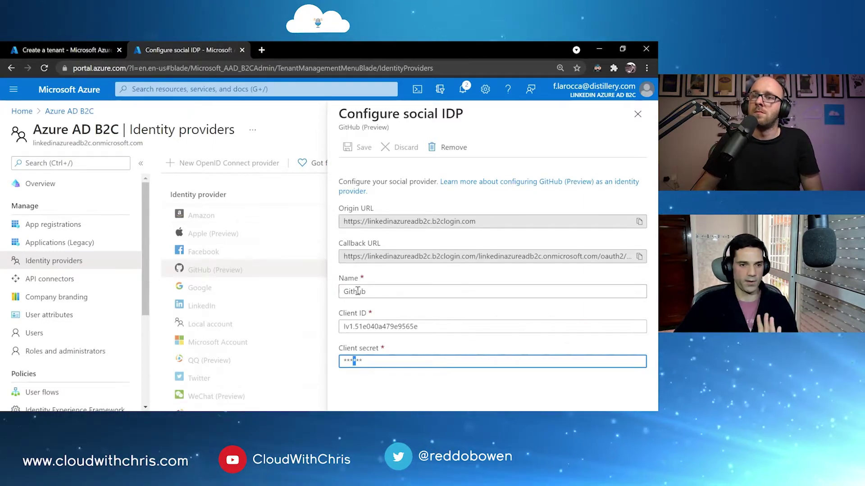
{"action": "left_click", "coordinate": [637, 114]}
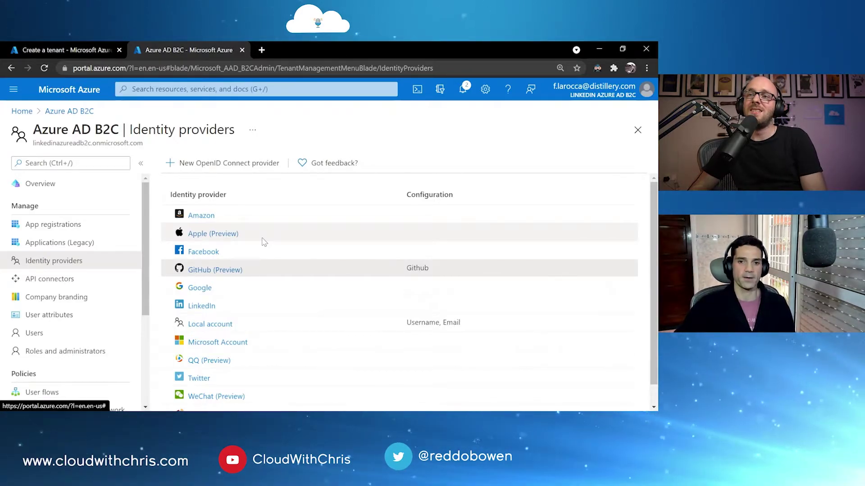
{"action": "scroll", "coordinate": [281, 187], "scroll_direction": "down", "scroll_amount": 1}
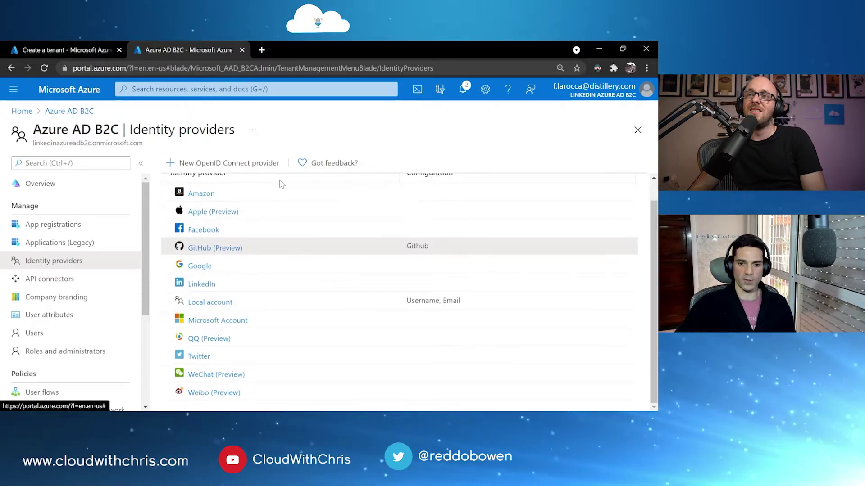
{"action": "scroll", "coordinate": [430, 327], "scroll_direction": "up", "scroll_amount": 1}
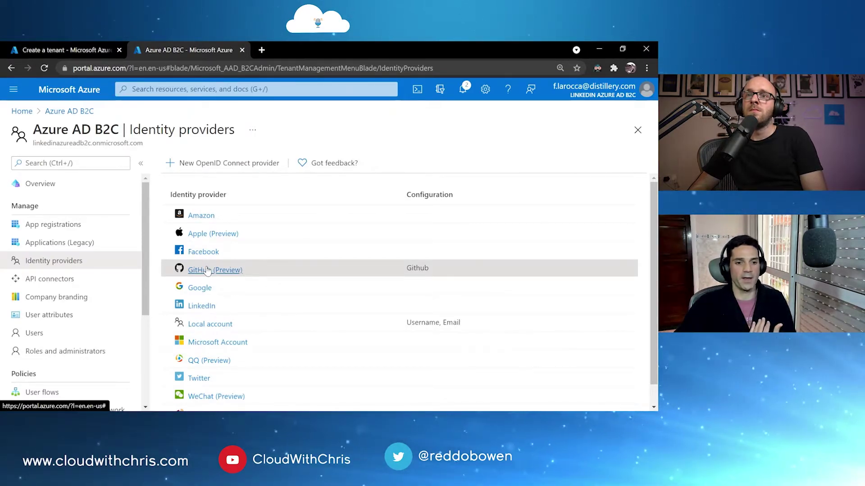
Start a new user flow of the Sign up and sign in type using the Recommended version.
{"action": "scroll", "coordinate": [116, 226], "scroll_direction": "down", "scroll_amount": 2}
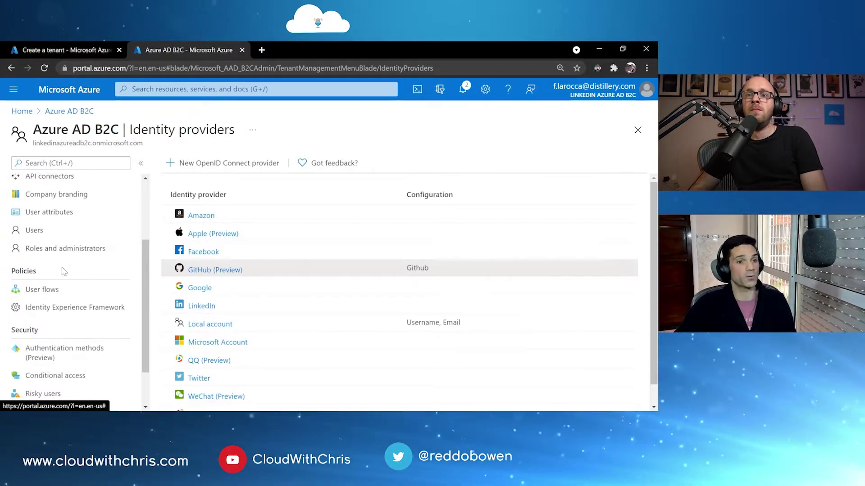
{"action": "left_click", "coordinate": [53, 291]}
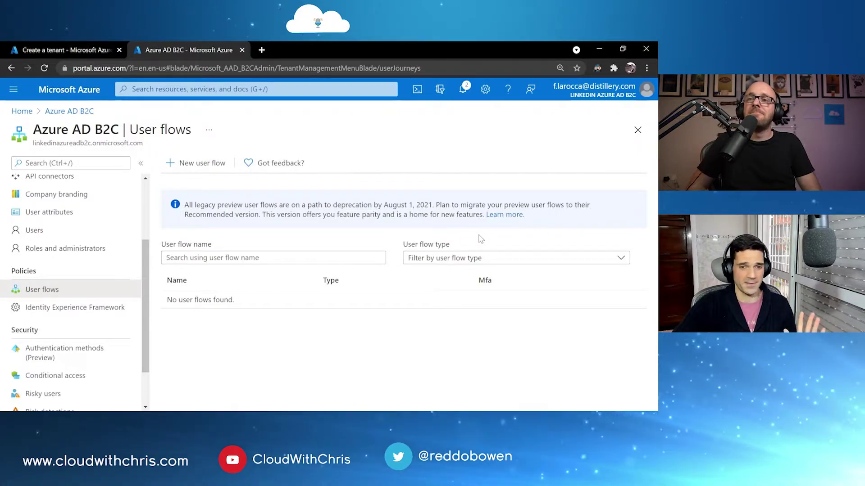
{"action": "left_click", "coordinate": [194, 168]}
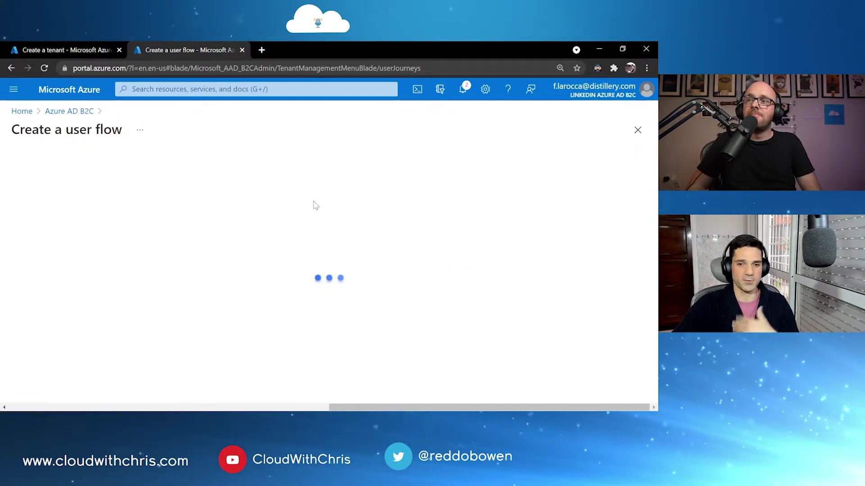
{"action": "scroll", "coordinate": [284, 320], "scroll_direction": "down", "scroll_amount": 1}
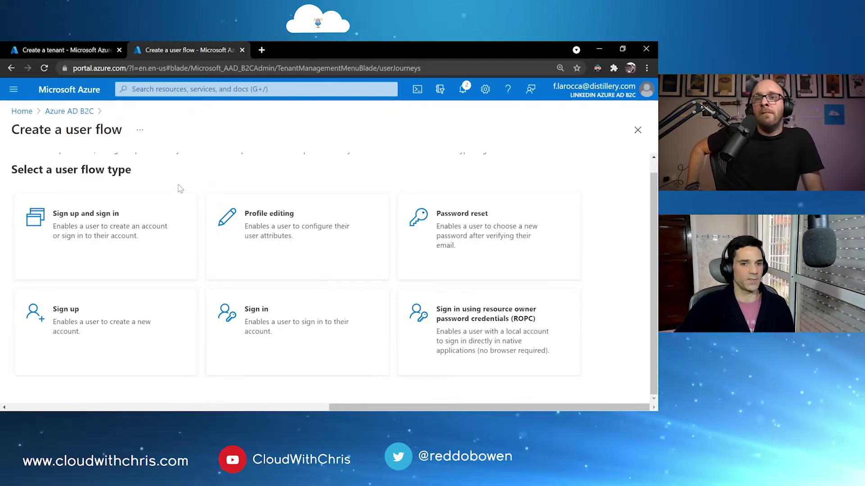
{"action": "left_click", "coordinate": [126, 238]}
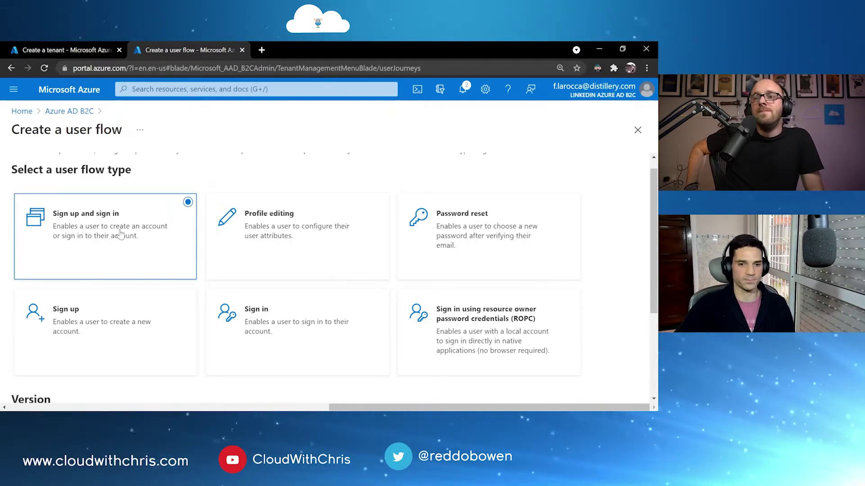
{"action": "scroll", "coordinate": [184, 308], "scroll_direction": "down", "scroll_amount": 1}
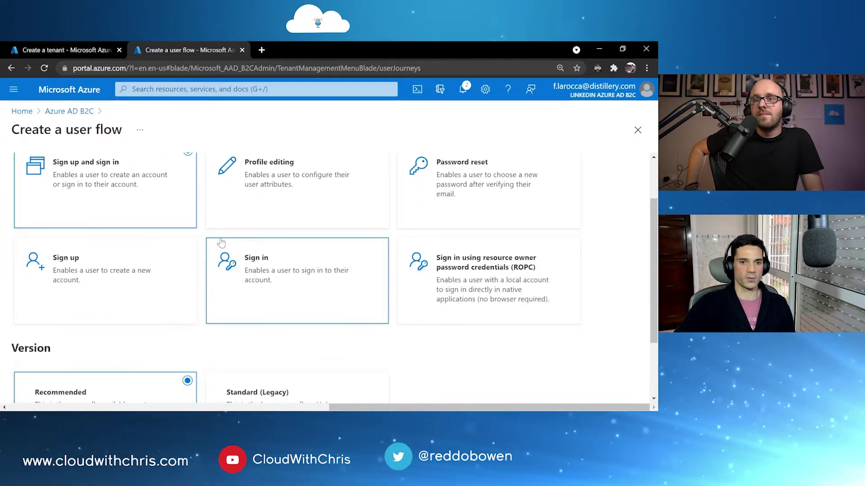
{"action": "scroll", "coordinate": [212, 243], "scroll_direction": "up", "scroll_amount": 2}
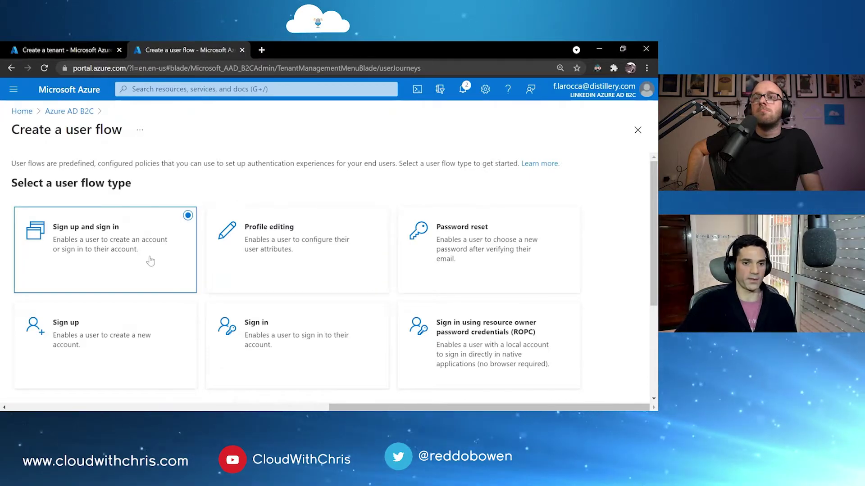
{"action": "scroll", "coordinate": [125, 264], "scroll_direction": "down", "scroll_amount": 1}
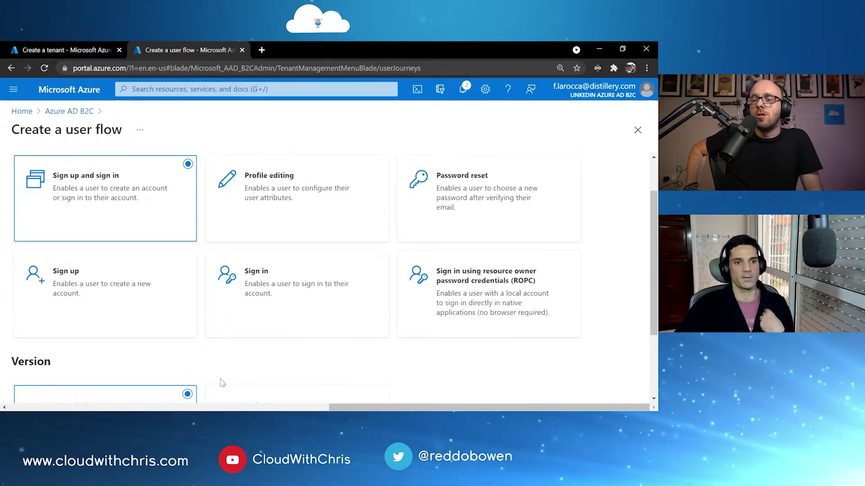
{"action": "scroll", "coordinate": [222, 383], "scroll_direction": "down", "scroll_amount": 2}
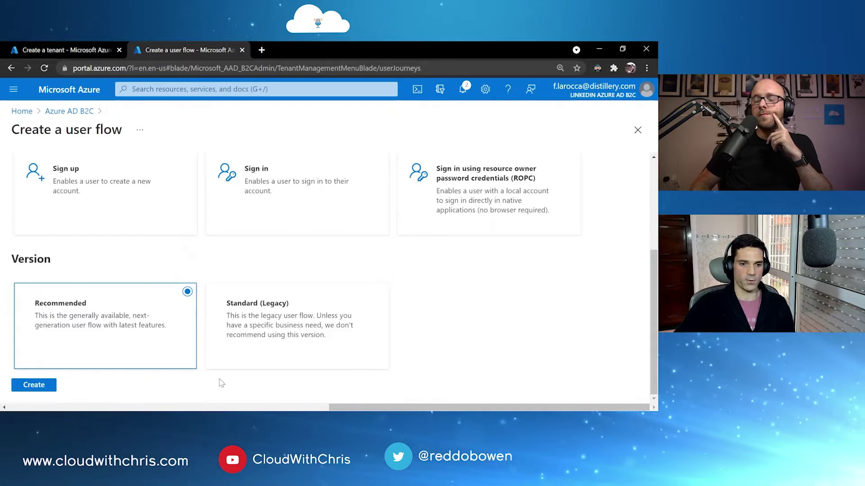
{"action": "left_click", "coordinate": [33, 386]}
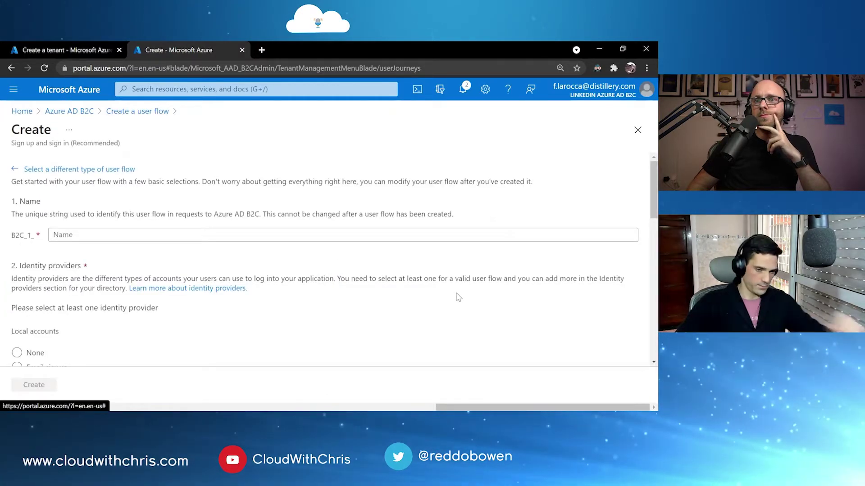
Name the user flow SignInSignUp and choose Email signup and Github as its identity providers.
{"action": "left_click", "coordinate": [136, 235]}
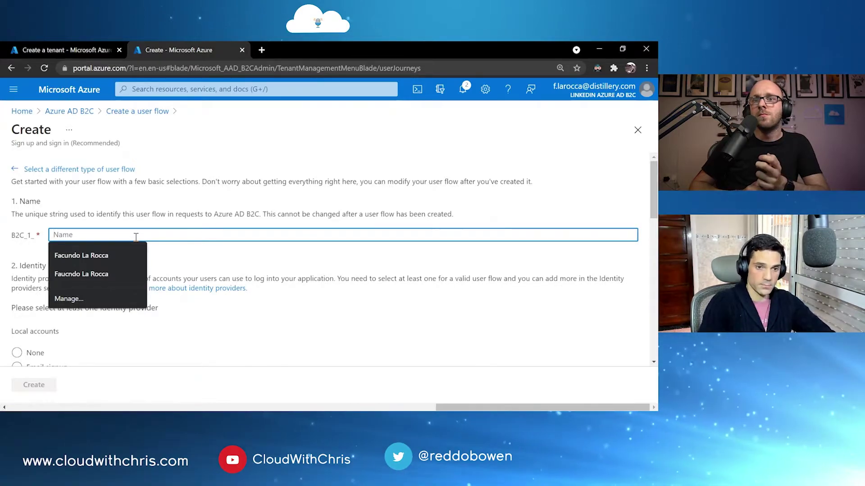
{"action": "type", "text": "SignIn"}
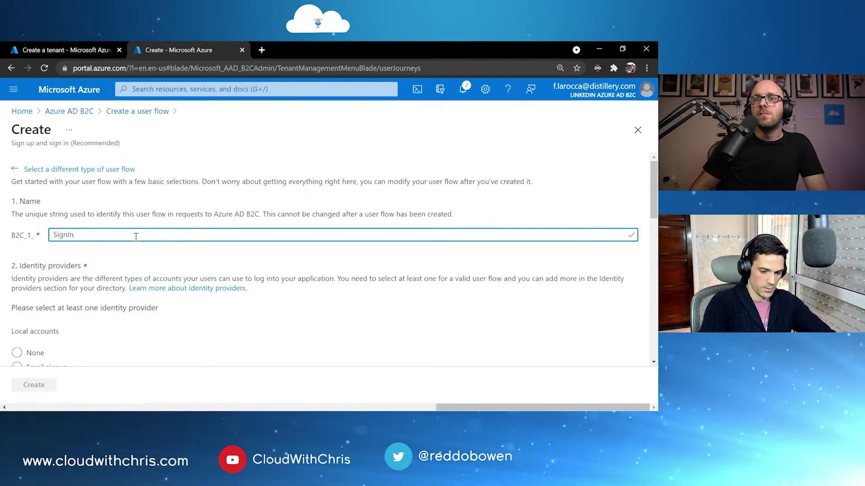
{"action": "type", "text": "SignUp"}
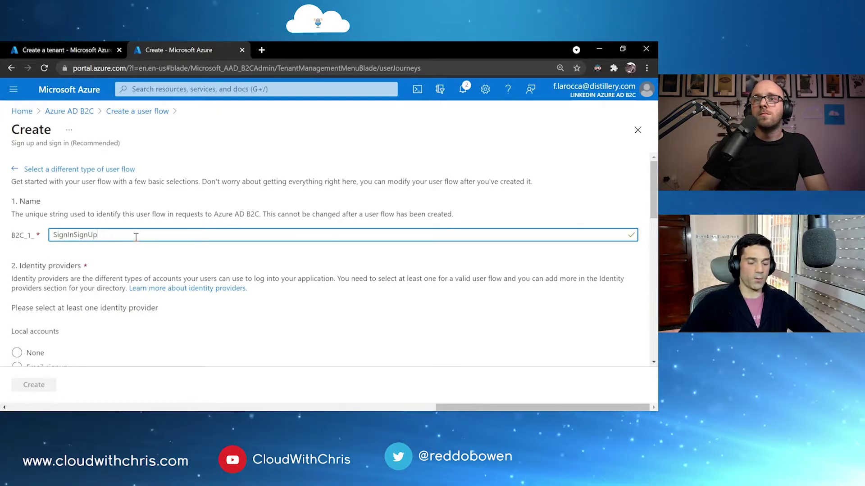
{"action": "scroll", "coordinate": [135, 237], "scroll_direction": "down", "scroll_amount": 3}
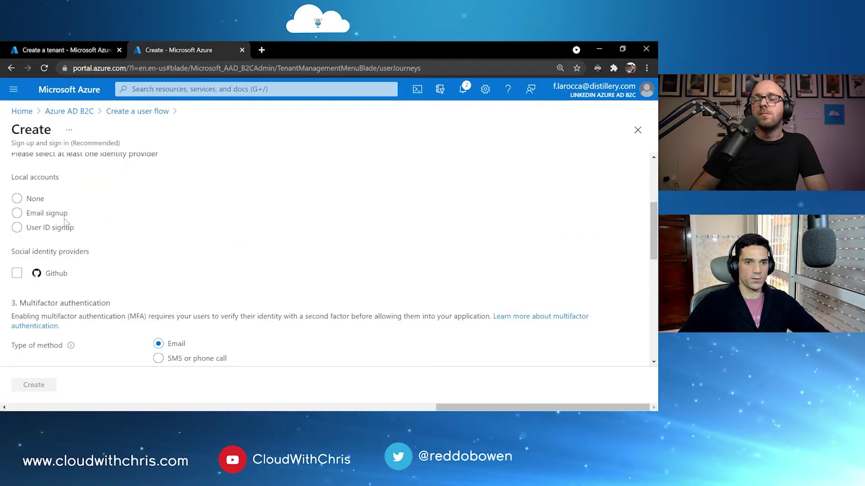
{"action": "left_click", "coordinate": [22, 216]}
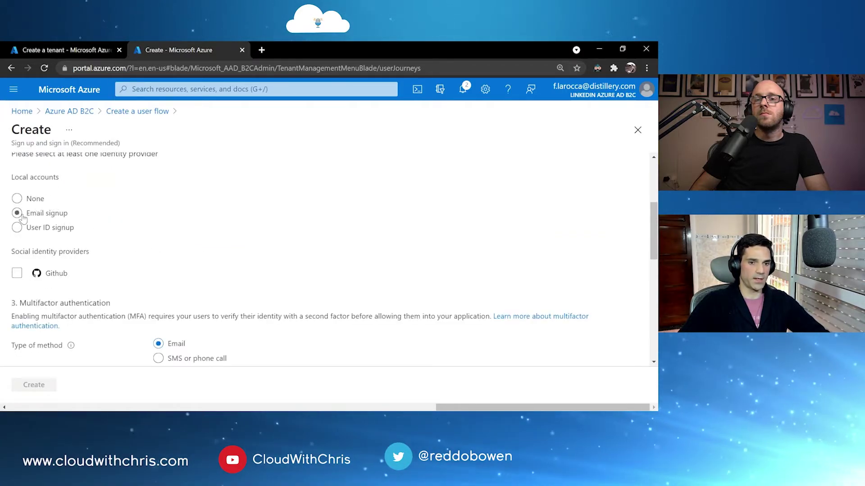
{"action": "scroll", "coordinate": [90, 243], "scroll_direction": "down", "scroll_amount": 1}
{"action": "left_click", "coordinate": [34, 228]}
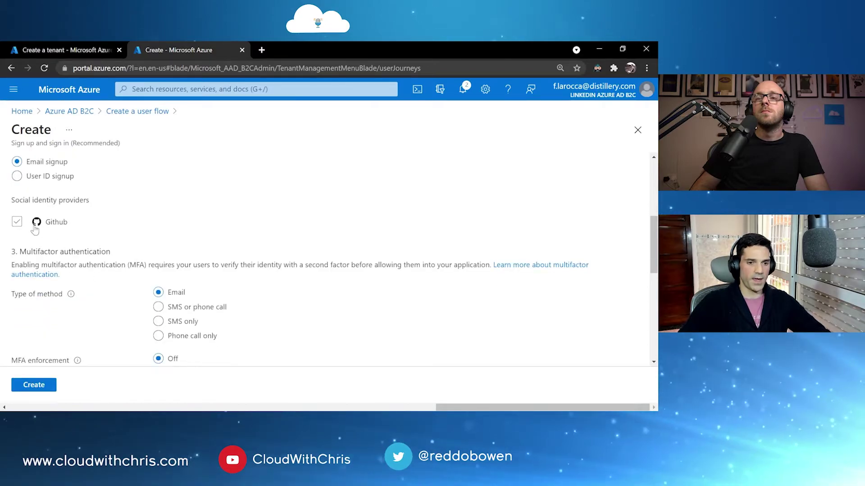
Review the user flow's multifactor authentication method, MFA enforcement and conditional access options.
{"action": "scroll", "coordinate": [332, 279], "scroll_direction": "down", "scroll_amount": 2}
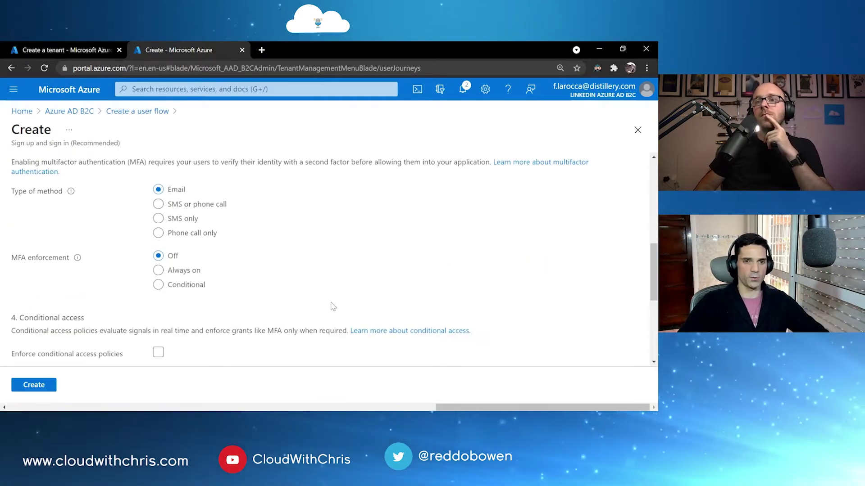
{"action": "scroll", "coordinate": [324, 305], "scroll_direction": "up", "scroll_amount": 1}
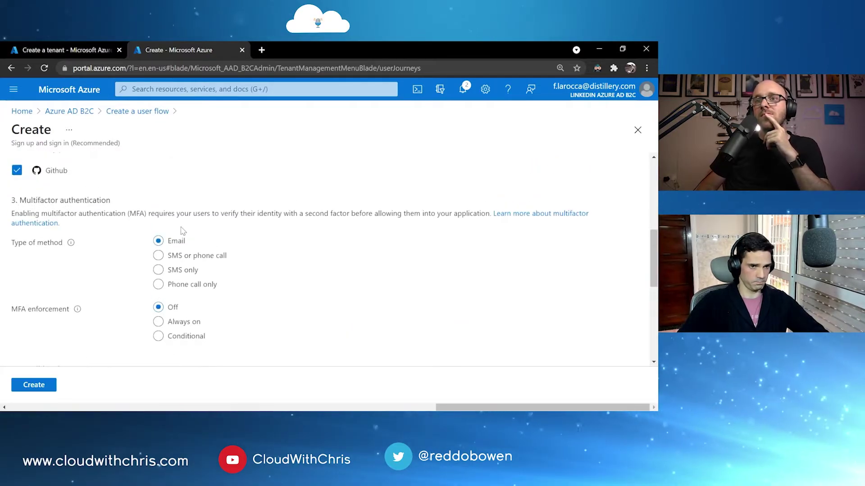
{"action": "scroll", "coordinate": [257, 314], "scroll_direction": "down", "scroll_amount": 2}
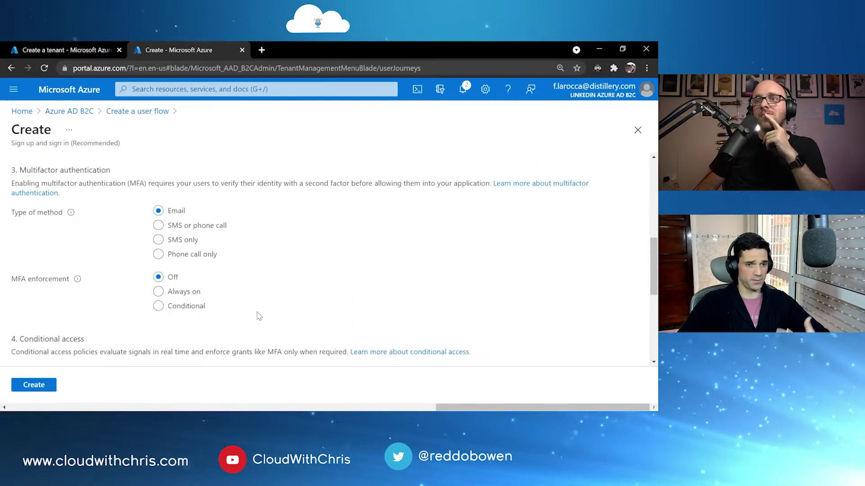
{"action": "scroll", "coordinate": [245, 287], "scroll_direction": "up", "scroll_amount": 1}
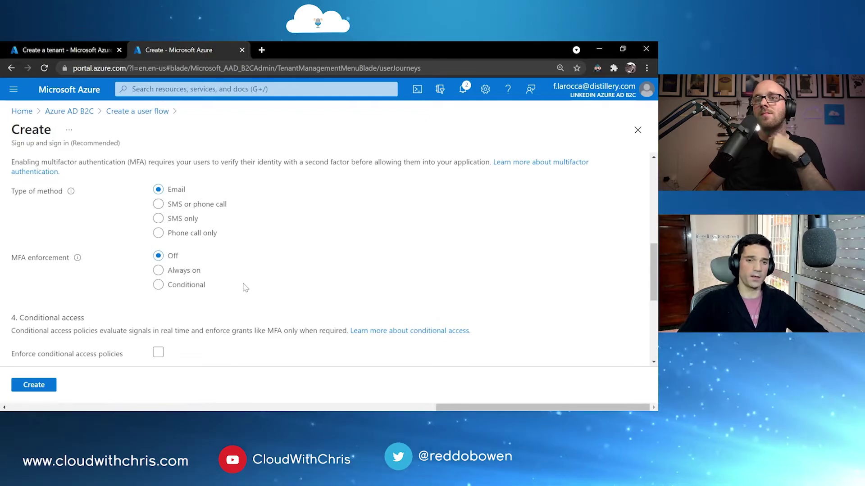
{"action": "scroll", "coordinate": [246, 243], "scroll_direction": "down", "scroll_amount": 3}
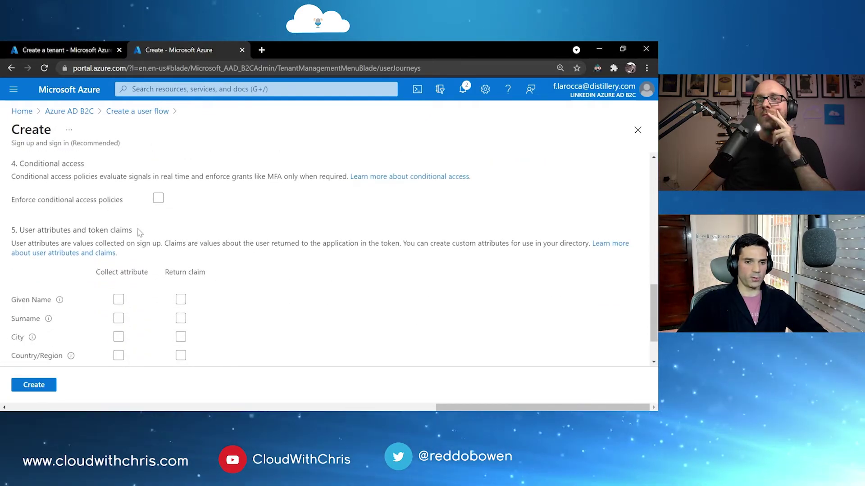
Open the full list of user attributes and token claims, and collect the Given Name and Surname attributes at sign-up.
{"action": "scroll", "coordinate": [144, 243], "scroll_direction": "down", "scroll_amount": 1}
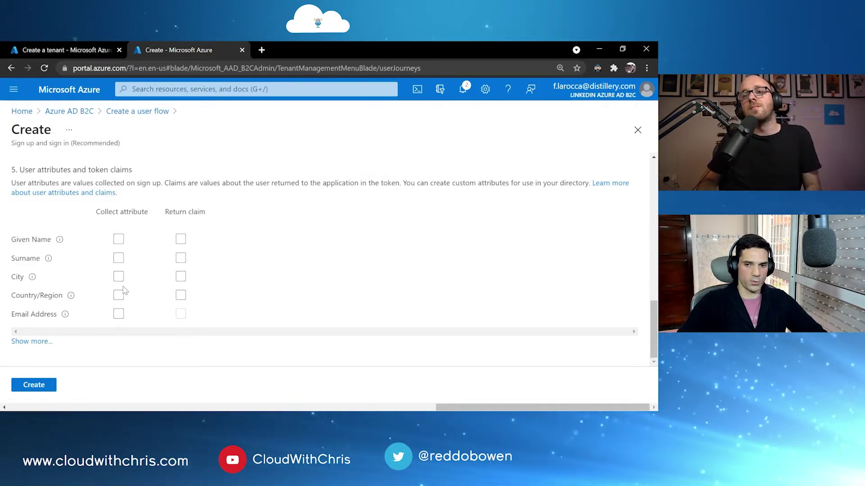
{"action": "left_click", "coordinate": [30, 341]}
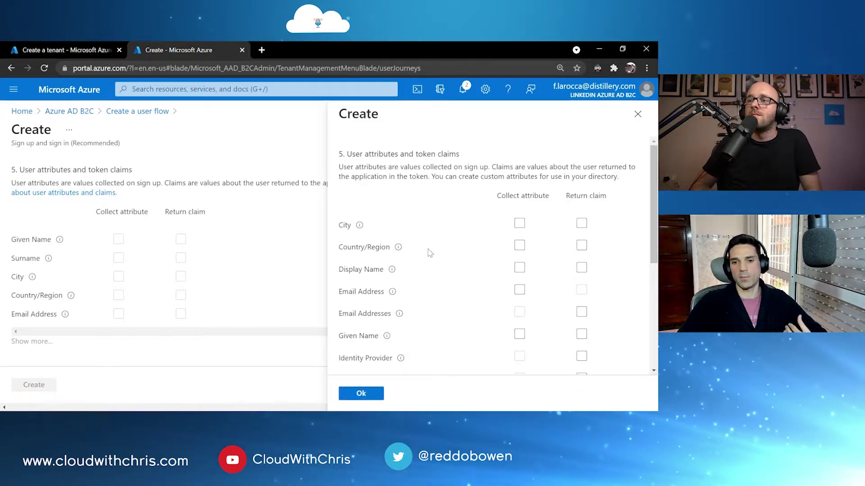
{"action": "scroll", "coordinate": [425, 245], "scroll_direction": "down", "scroll_amount": 2}
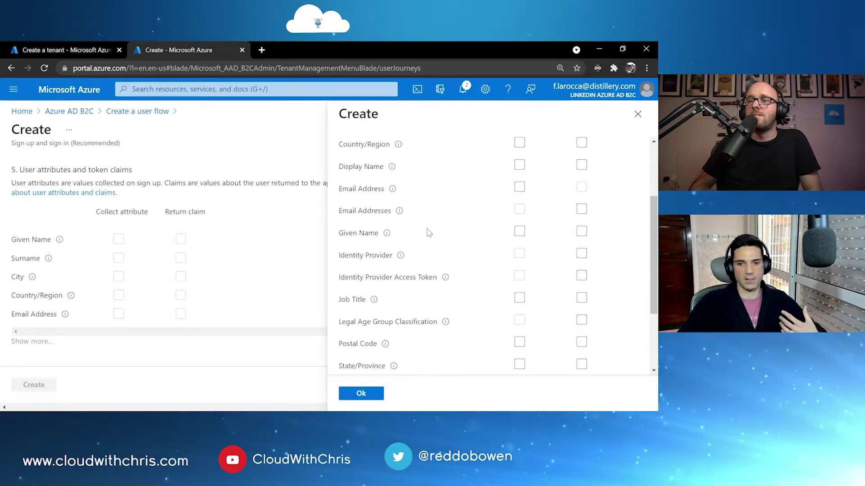
{"action": "scroll", "coordinate": [469, 288], "scroll_direction": "down", "scroll_amount": 1}
{"action": "scroll", "coordinate": [472, 329], "scroll_direction": "down", "scroll_amount": 2}
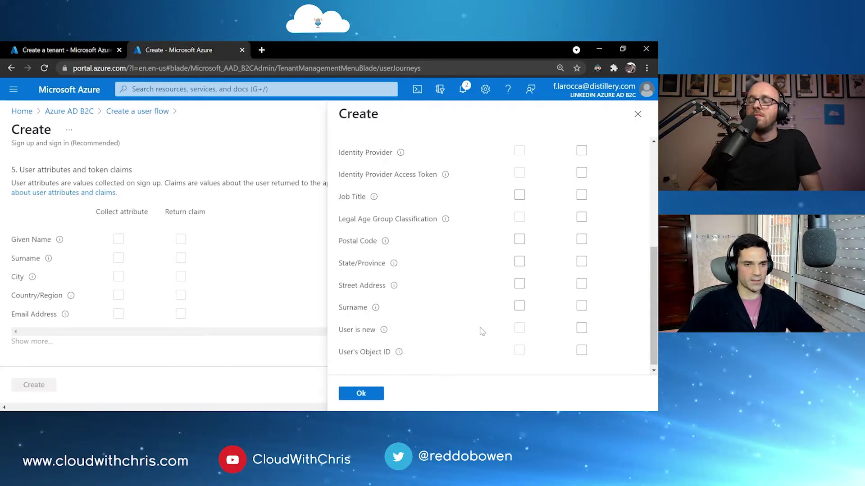
{"action": "scroll", "coordinate": [486, 333], "scroll_direction": "up", "scroll_amount": 5}
{"action": "scroll", "coordinate": [488, 334], "scroll_direction": "down", "scroll_amount": 1}
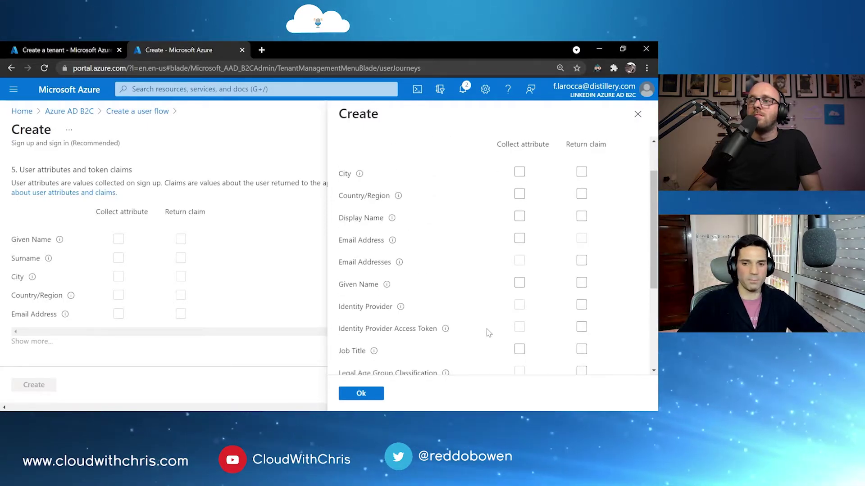
{"action": "left_click", "coordinate": [518, 283]}
{"action": "scroll", "coordinate": [482, 284], "scroll_direction": "down", "scroll_amount": 3}
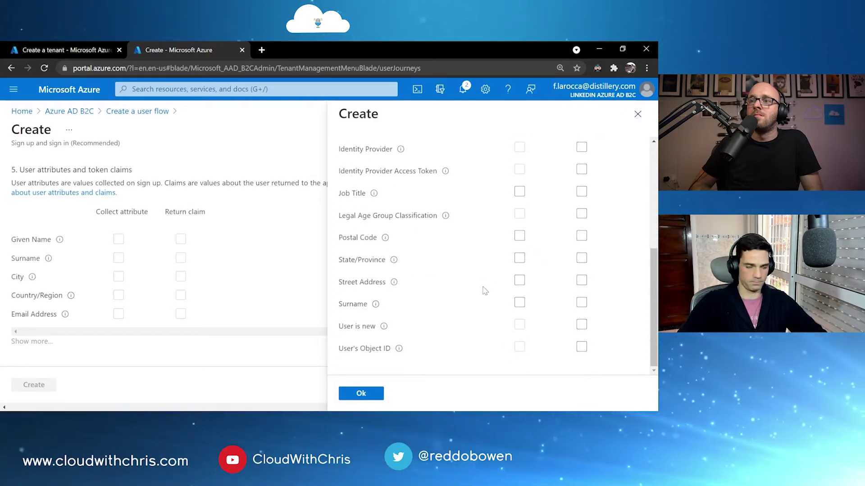
{"action": "left_click", "coordinate": [520, 304]}
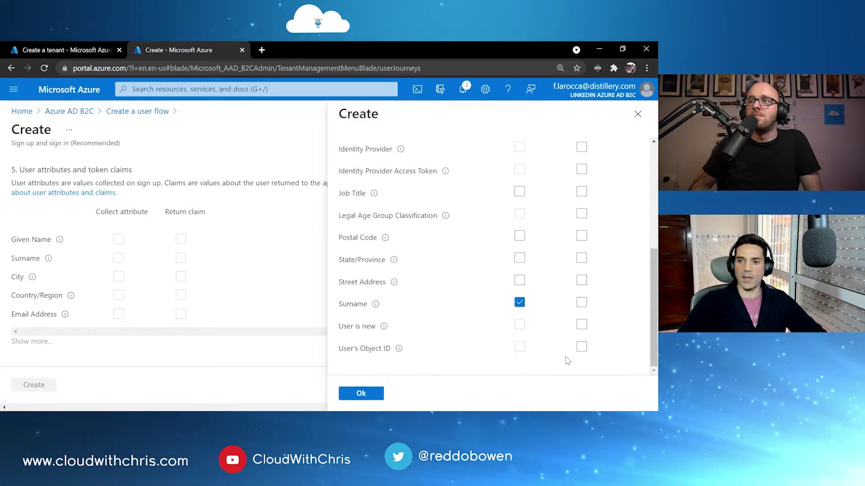
Return the Given Name, Surname and User is new claims to the application in the token.
{"action": "scroll", "coordinate": [607, 318], "scroll_direction": "up", "scroll_amount": 2}
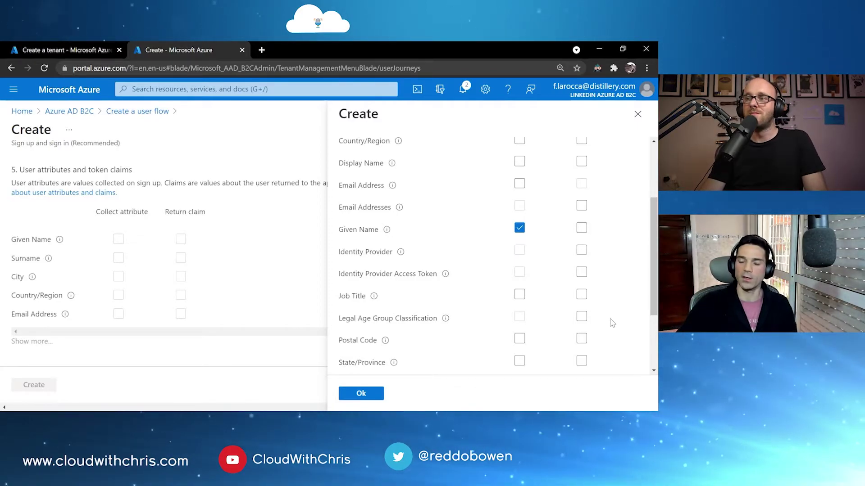
{"action": "scroll", "coordinate": [612, 323], "scroll_direction": "up", "scroll_amount": 5}
{"action": "scroll", "coordinate": [581, 207], "scroll_direction": "down", "scroll_amount": 3}
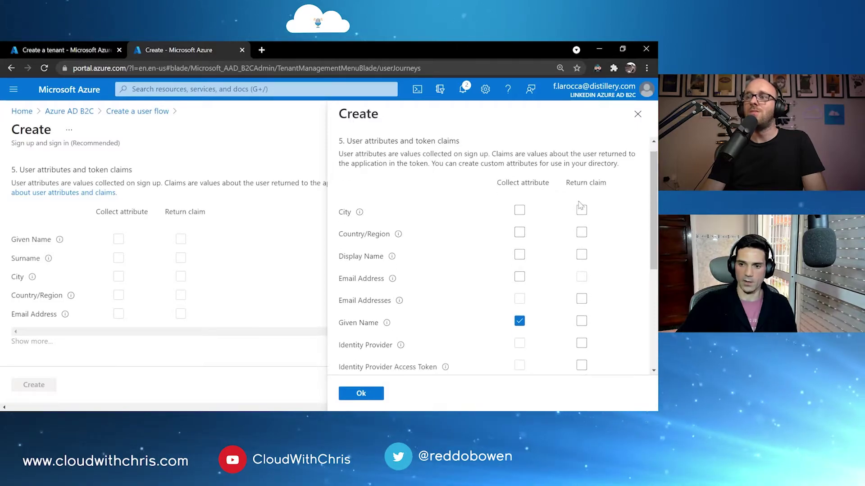
{"action": "left_click", "coordinate": [584, 284]}
{"action": "scroll", "coordinate": [615, 272], "scroll_direction": "down", "scroll_amount": 3}
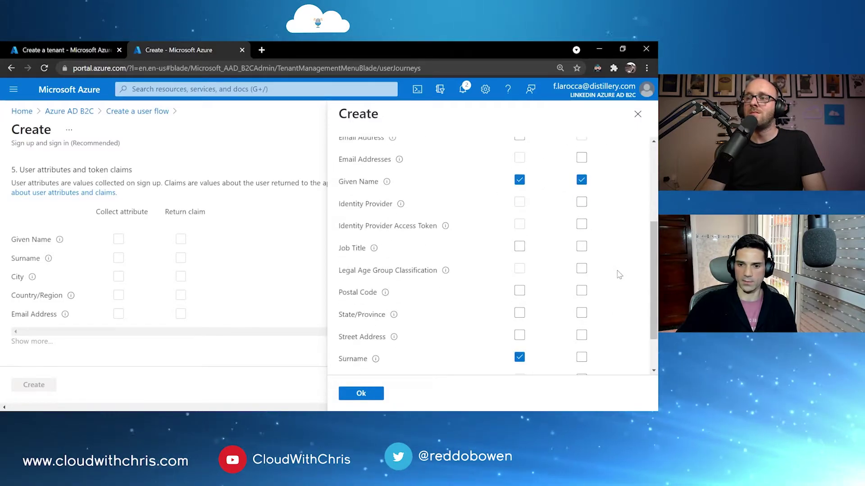
{"action": "left_click", "coordinate": [582, 306]}
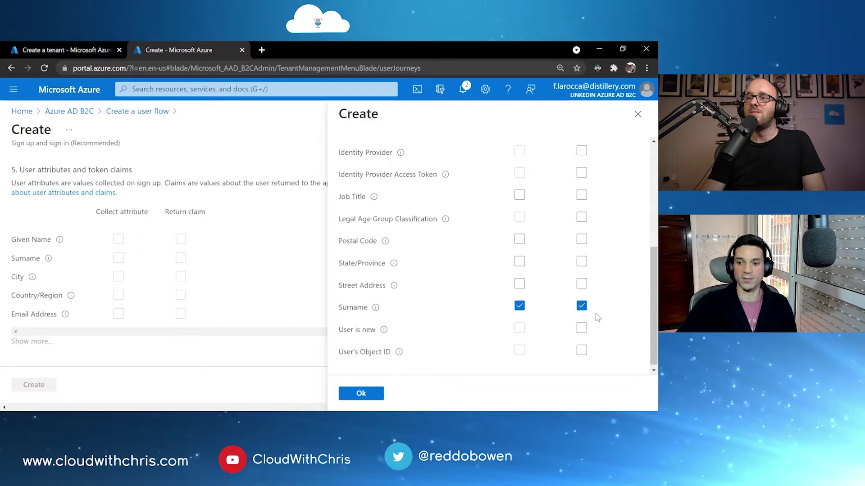
{"action": "left_click", "coordinate": [582, 328]}
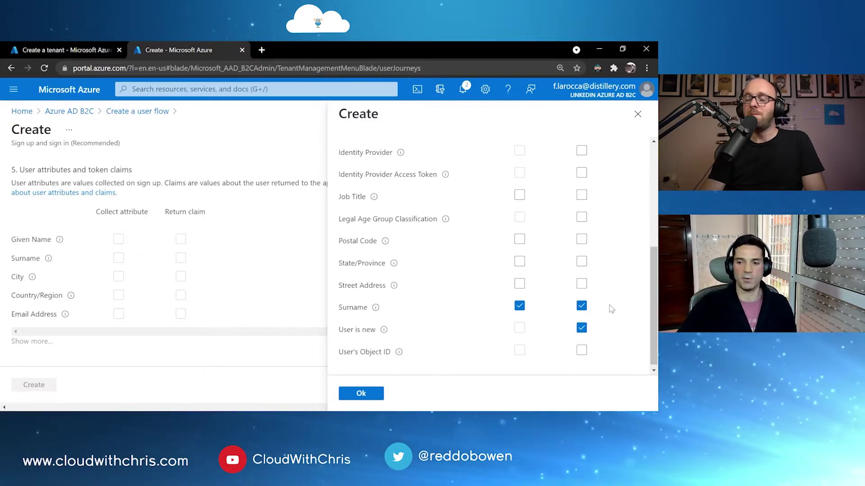
Confirm the selected attributes and claims and create the user flow.
{"action": "scroll", "coordinate": [611, 308], "scroll_direction": "down", "scroll_amount": 1}
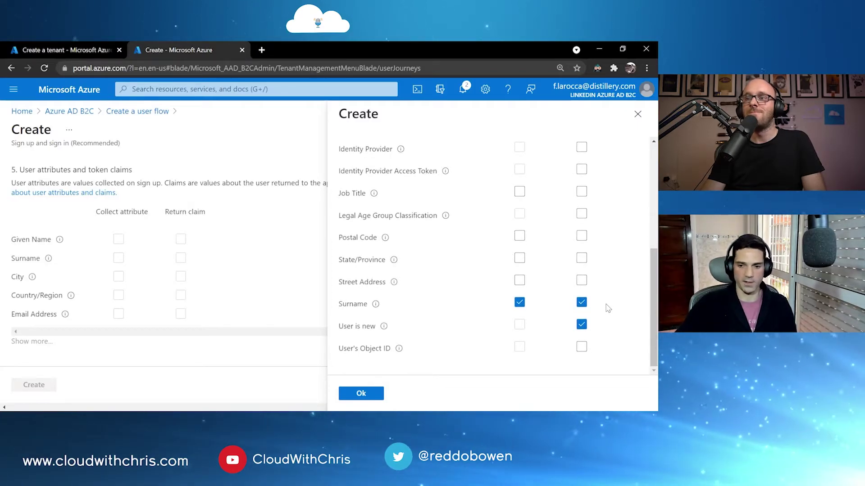
{"action": "left_click", "coordinate": [359, 393]}
{"action": "left_click", "coordinate": [34, 385]}
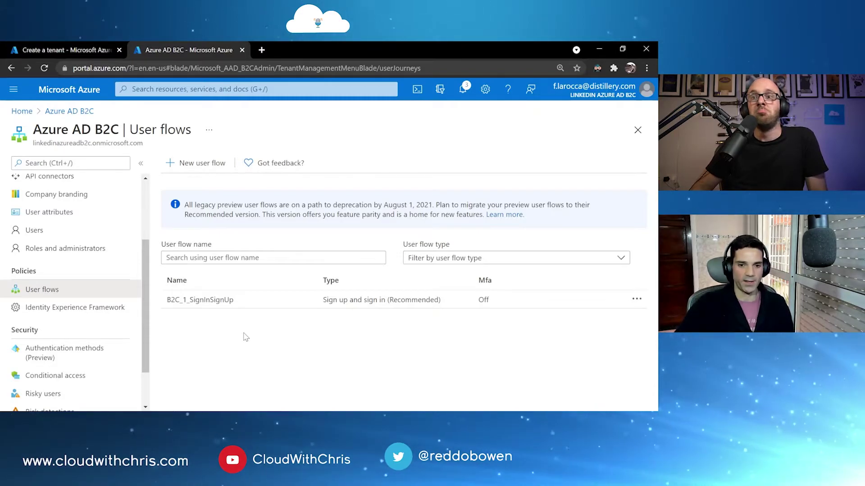
{"action": "left_click", "coordinate": [205, 300]}
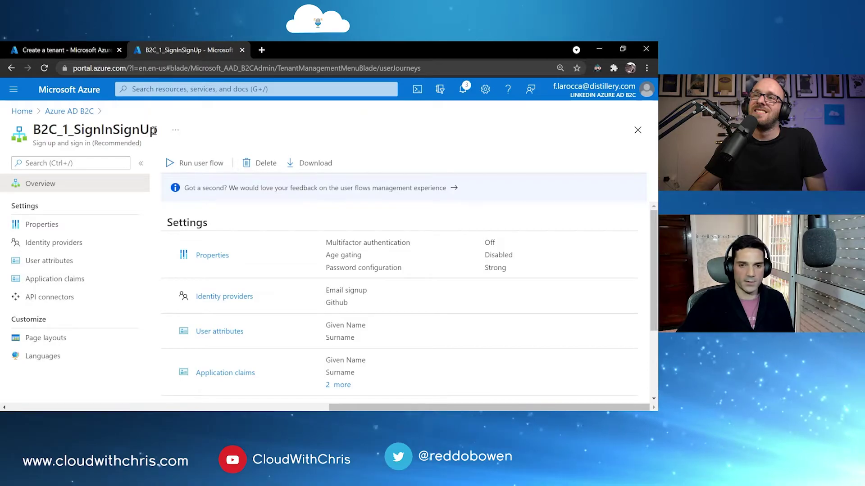
{"action": "left_click", "coordinate": [192, 162]}
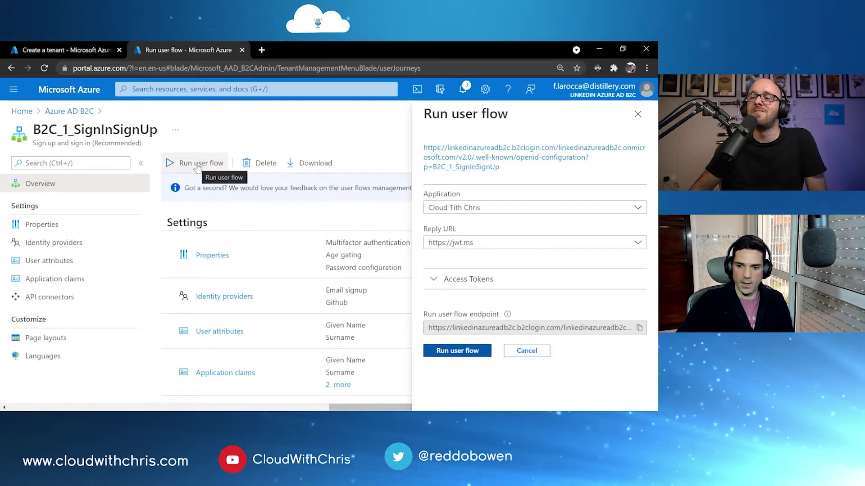
{"action": "left_click", "coordinate": [464, 354]}
{"action": "right_click", "coordinate": [463, 354]}
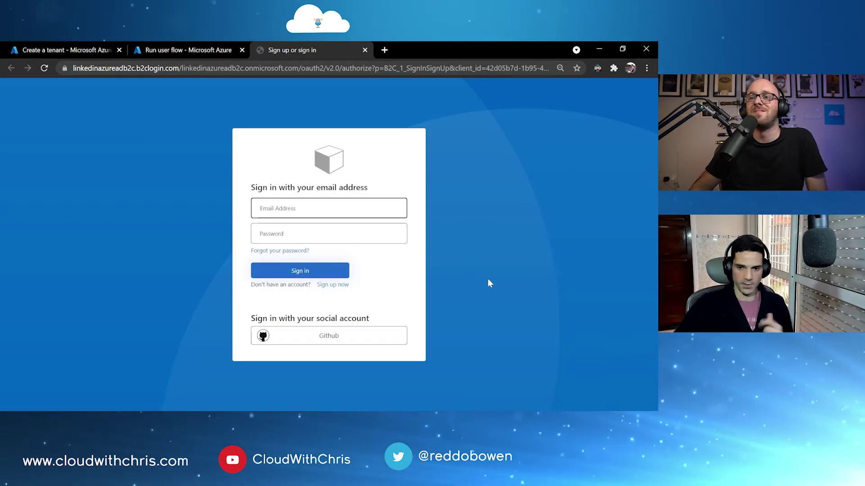
{"action": "left_click", "coordinate": [333, 285]}
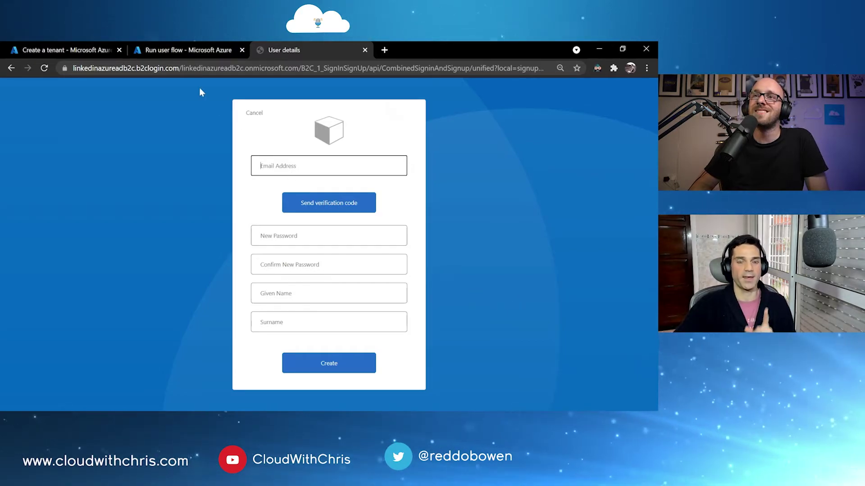
Return to the B2C_1_SignInSignUp settings in the portal and enable language customization for the user flow.
{"action": "left_click", "coordinate": [191, 51]}
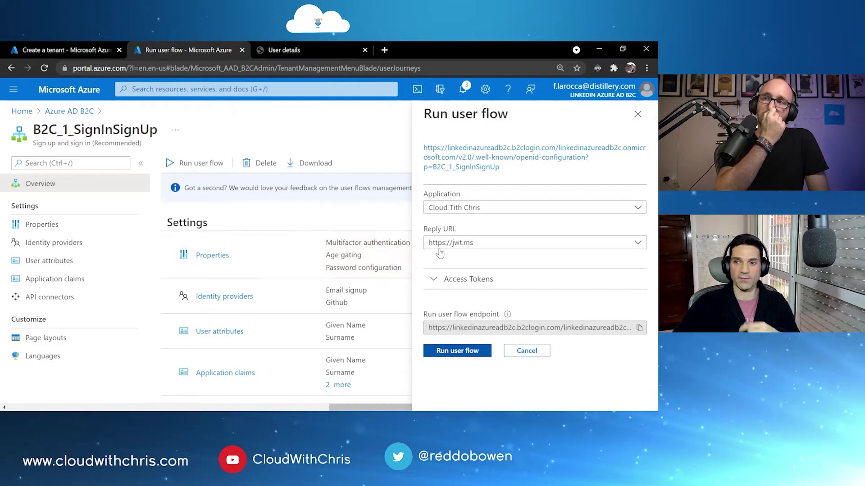
{"action": "left_click", "coordinate": [637, 114]}
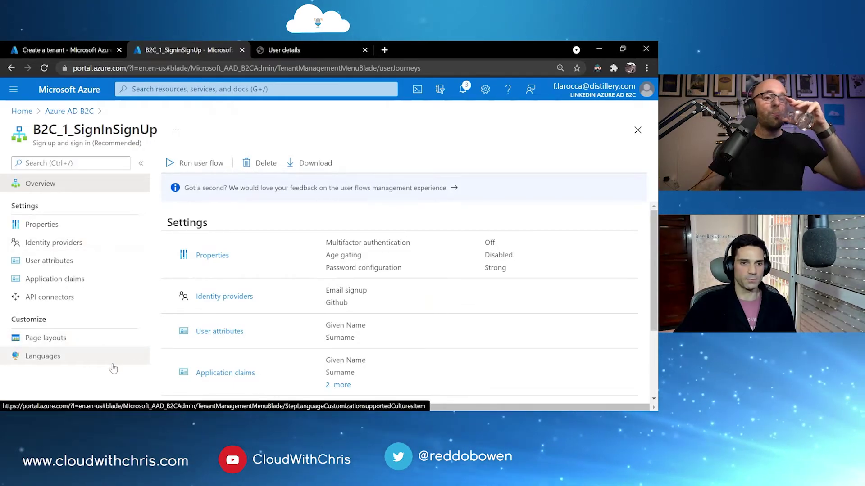
{"action": "left_click_drag", "start_coordinate": [35, 130], "coordinate": [163, 134]}
{"action": "left_click", "coordinate": [53, 359]}
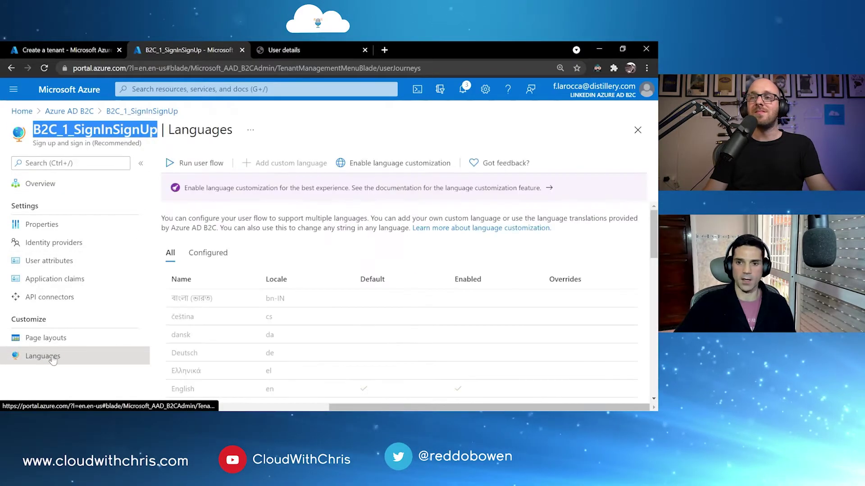
{"action": "left_click", "coordinate": [396, 165]}
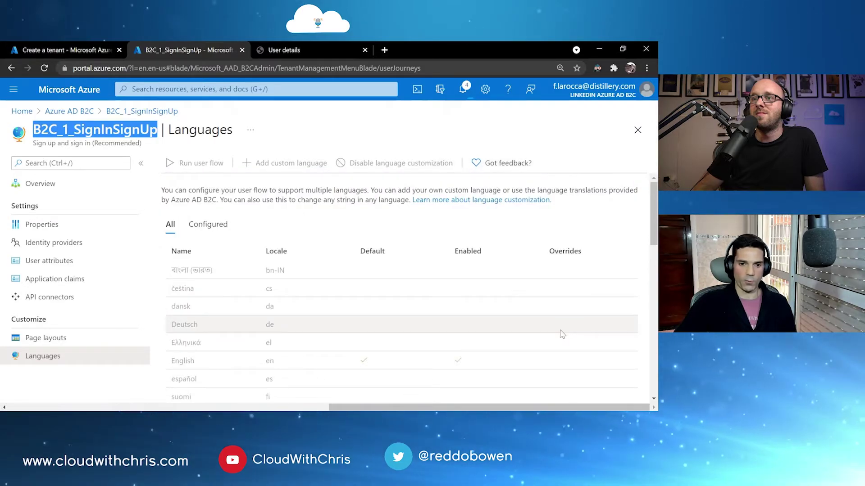
Enable español (es) as a language of the user flow, save it and close its settings.
{"action": "scroll", "coordinate": [562, 334], "scroll_direction": "down", "scroll_amount": 1}
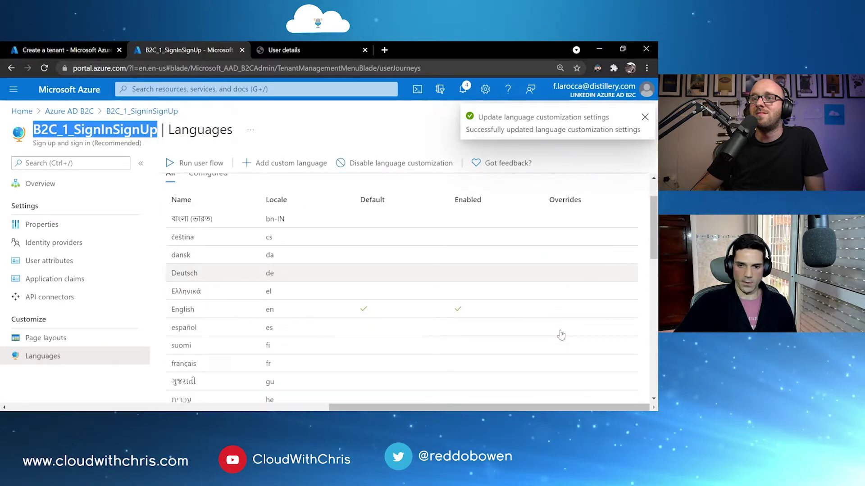
{"action": "left_click", "coordinate": [333, 334]}
{"action": "scroll", "coordinate": [471, 270], "scroll_direction": "down", "scroll_amount": 2}
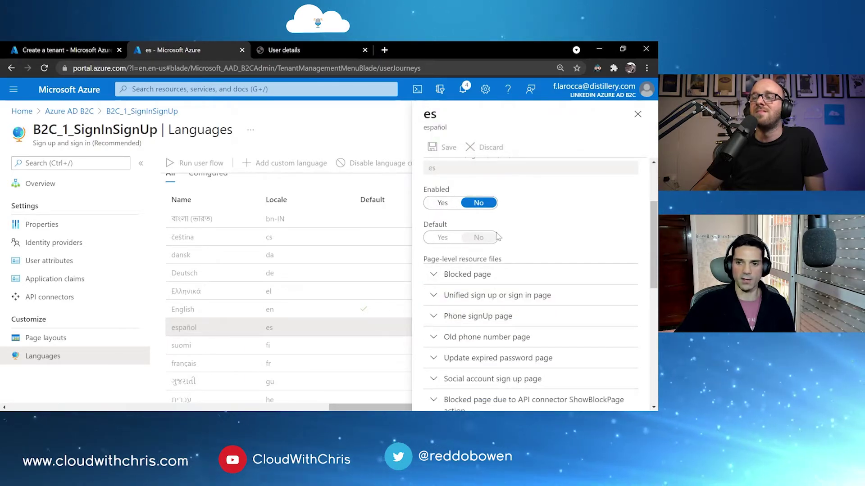
{"action": "left_click", "coordinate": [442, 203]}
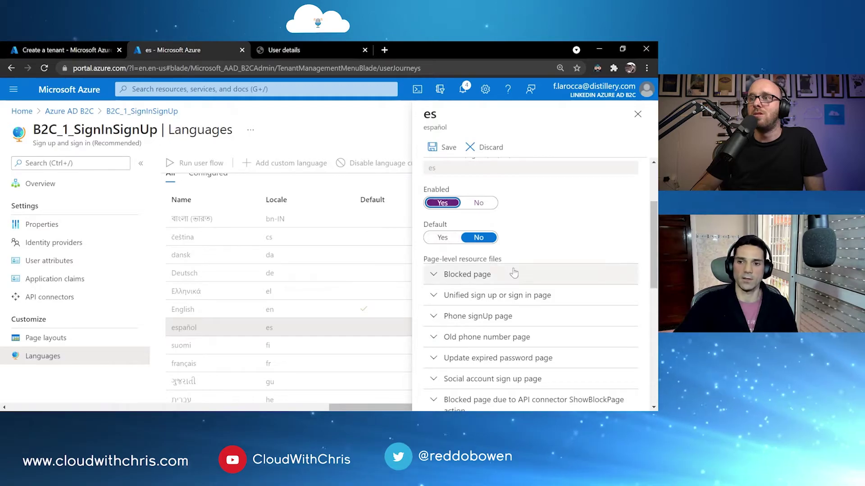
{"action": "scroll", "coordinate": [516, 272], "scroll_direction": "down", "scroll_amount": 2}
{"action": "left_click", "coordinate": [448, 150]}
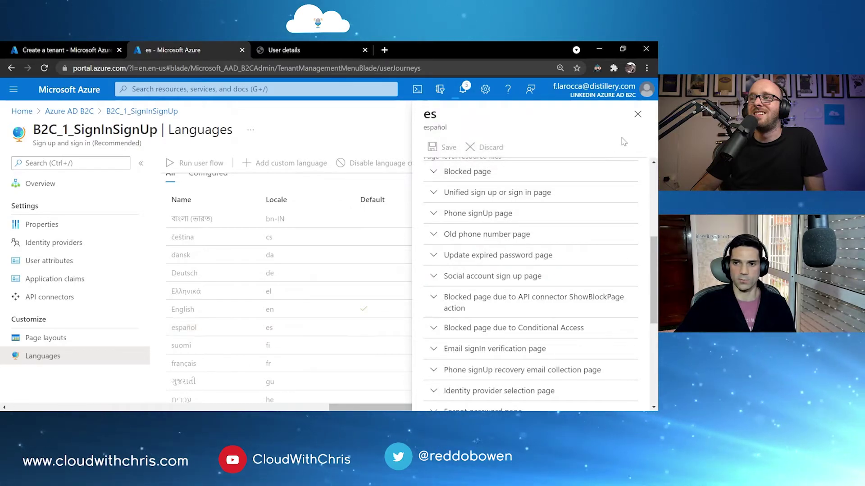
{"action": "left_click", "coordinate": [645, 117]}
{"action": "left_click", "coordinate": [643, 117]}
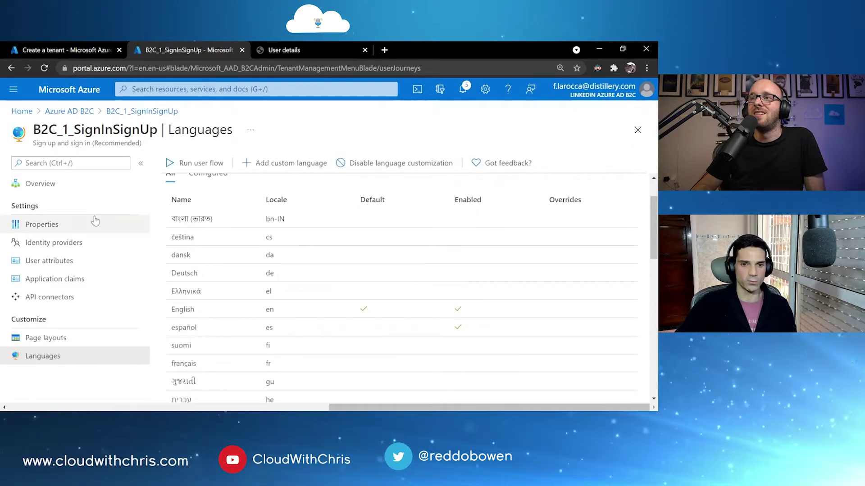
Run the user flow with ui_locales specified and es - español as the target language.
{"action": "left_click", "coordinate": [194, 163]}
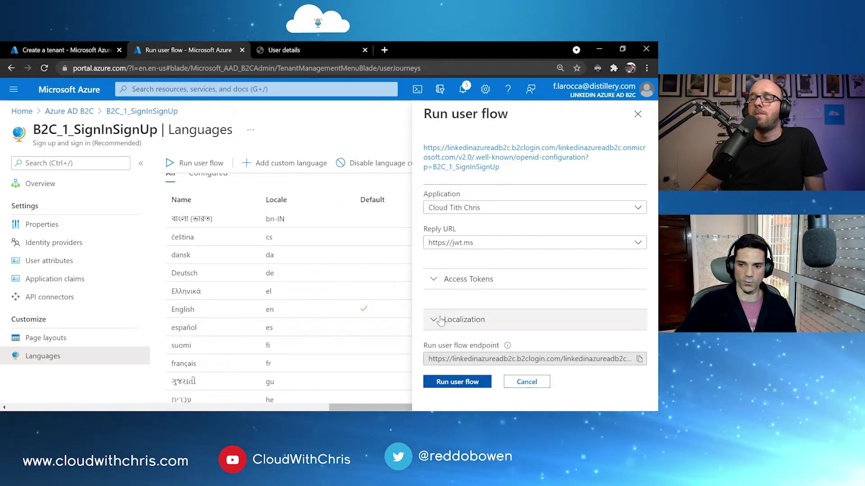
{"action": "left_click", "coordinate": [434, 320]}
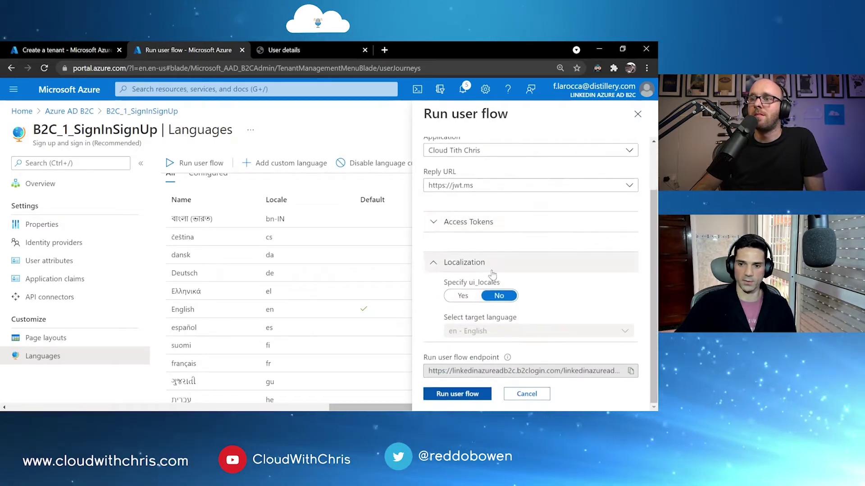
{"action": "left_click", "coordinate": [464, 296]}
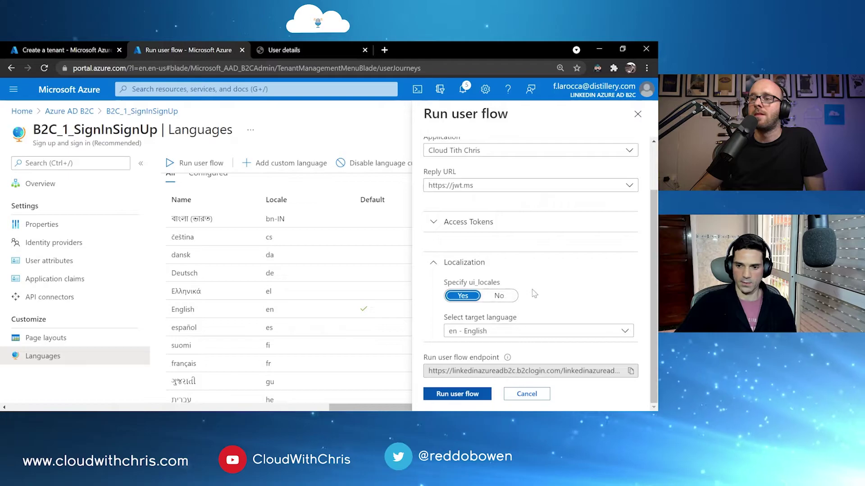
{"action": "left_click", "coordinate": [529, 334]}
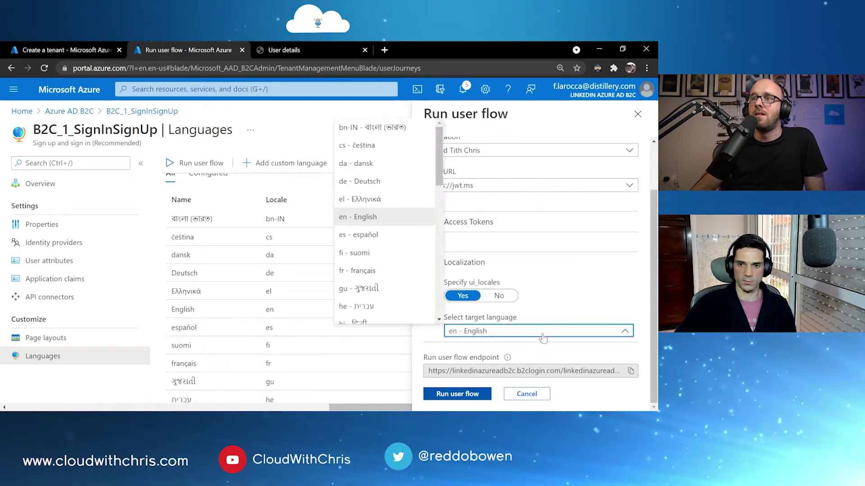
{"action": "left_click", "coordinate": [376, 238]}
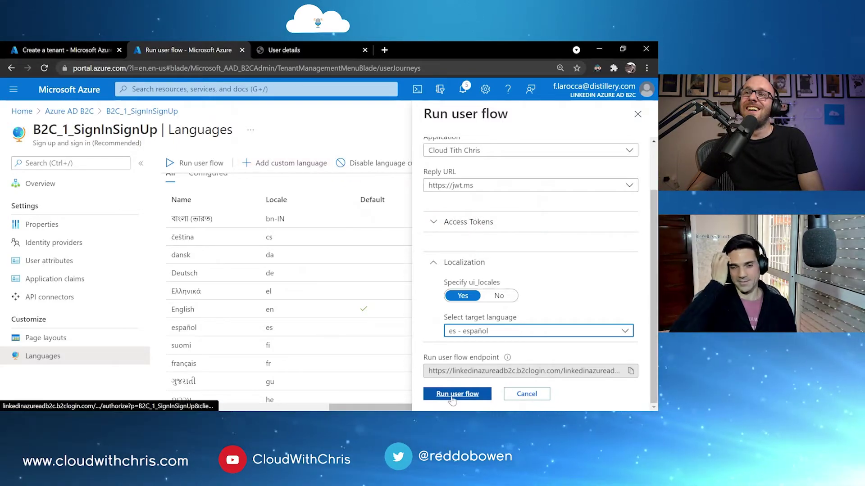
{"action": "left_click", "coordinate": [477, 395]}
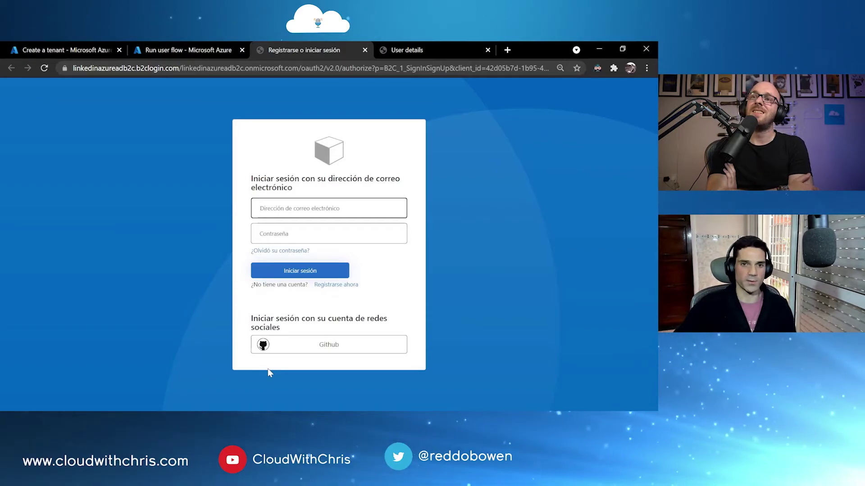
Return to the portal and open the Azure AD B2C tenant's company branding configuration for the default language.
{"action": "left_click", "coordinate": [163, 50]}
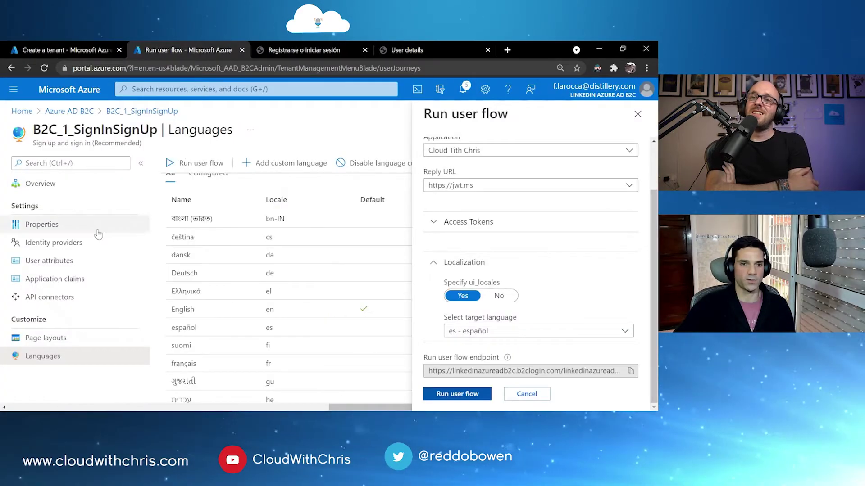
{"action": "left_click", "coordinate": [74, 112]}
{"action": "scroll", "coordinate": [72, 244], "scroll_direction": "up", "scroll_amount": 3}
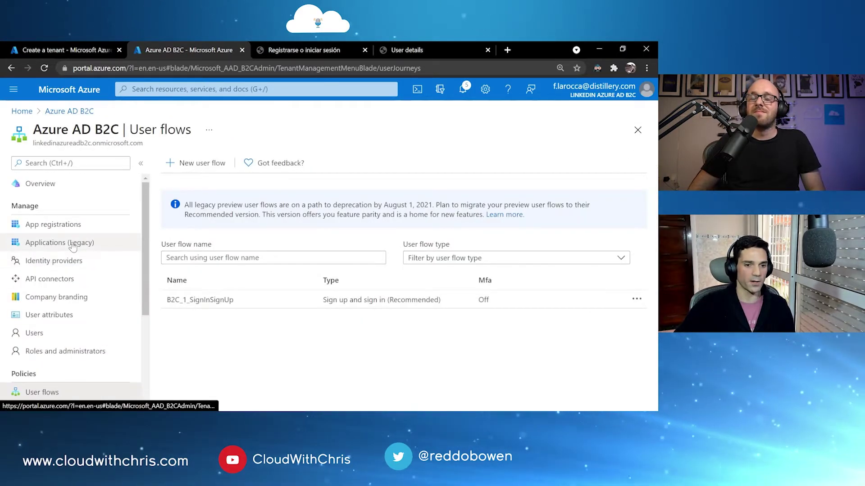
{"action": "left_click", "coordinate": [67, 303]}
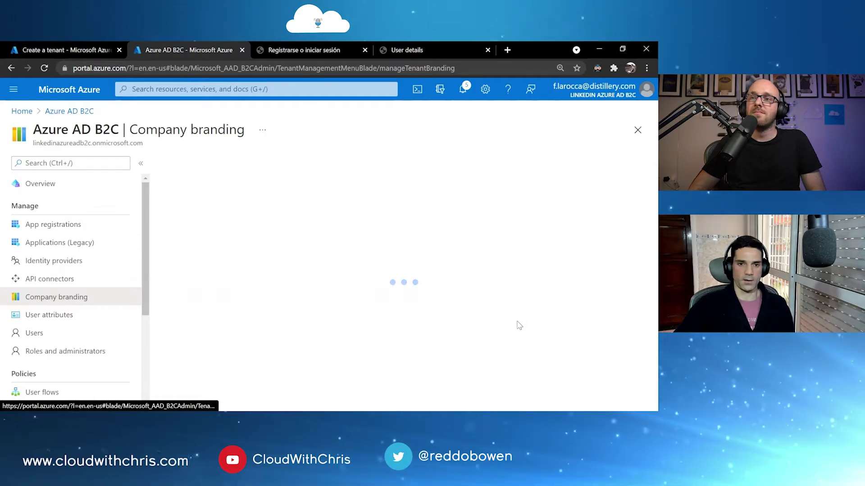
{"action": "left_click", "coordinate": [195, 163]}
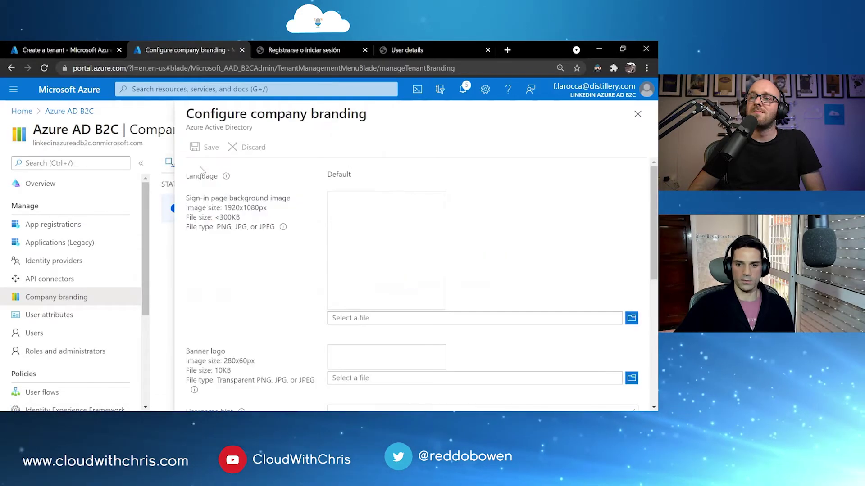
{"action": "scroll", "coordinate": [451, 272], "scroll_direction": "down", "scroll_amount": 1}
{"action": "scroll", "coordinate": [539, 317], "scroll_direction": "up", "scroll_amount": 1}
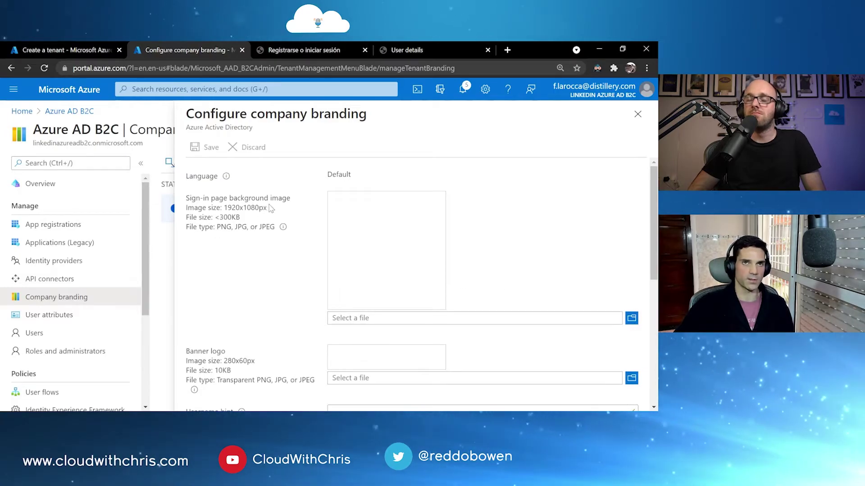
Upload Background.png from the Cloud with Chris folder as the sign-in page background image.
{"action": "left_click_drag", "start_coordinate": [268, 208], "coordinate": [224, 208]}
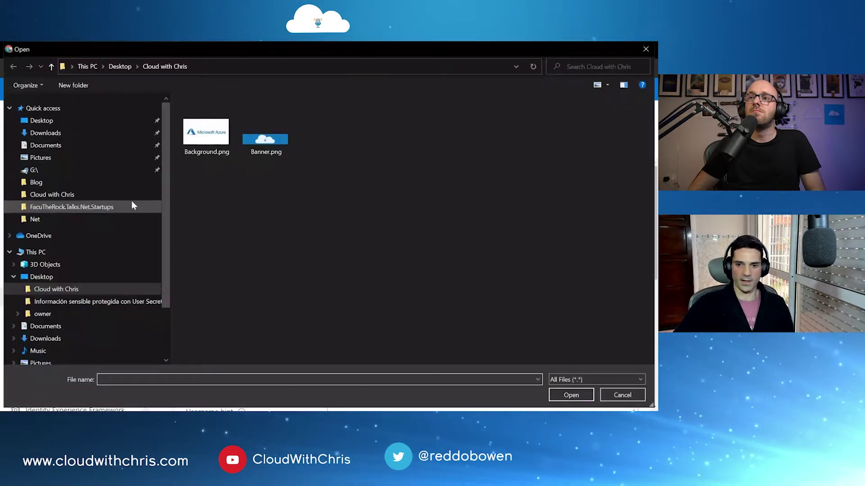
{"action": "left_click", "coordinate": [195, 143]}
{"action": "double_click", "coordinate": [195, 142]}
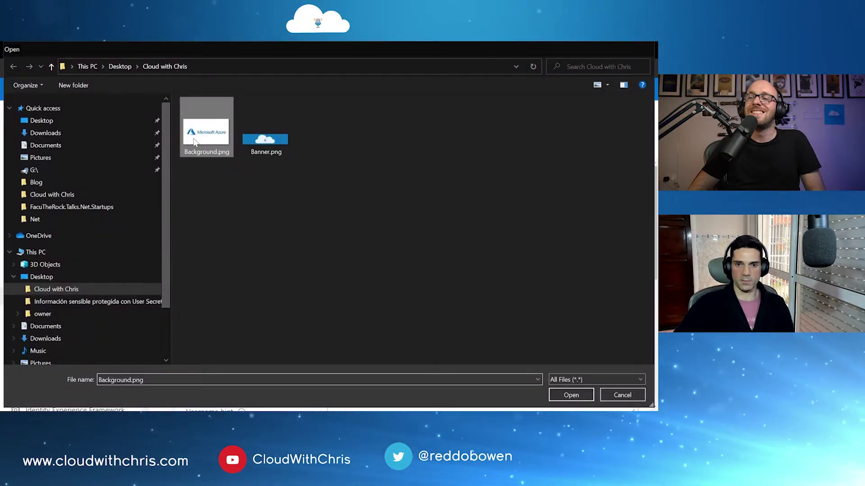
{"action": "scroll", "coordinate": [285, 241], "scroll_direction": "down", "scroll_amount": 1}
{"action": "scroll", "coordinate": [284, 241], "scroll_direction": "up", "scroll_amount": 1}
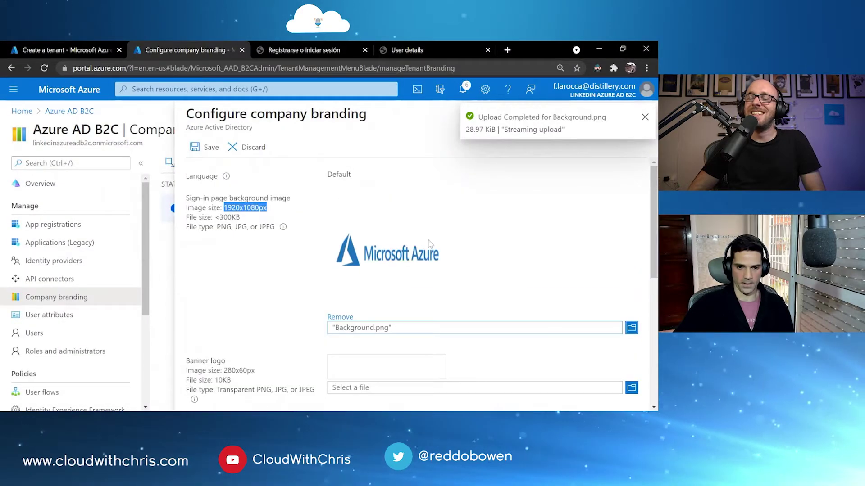
Upload Banner.png as the banner logo and save the company branding.
{"action": "scroll", "coordinate": [266, 290], "scroll_direction": "down", "scroll_amount": 1}
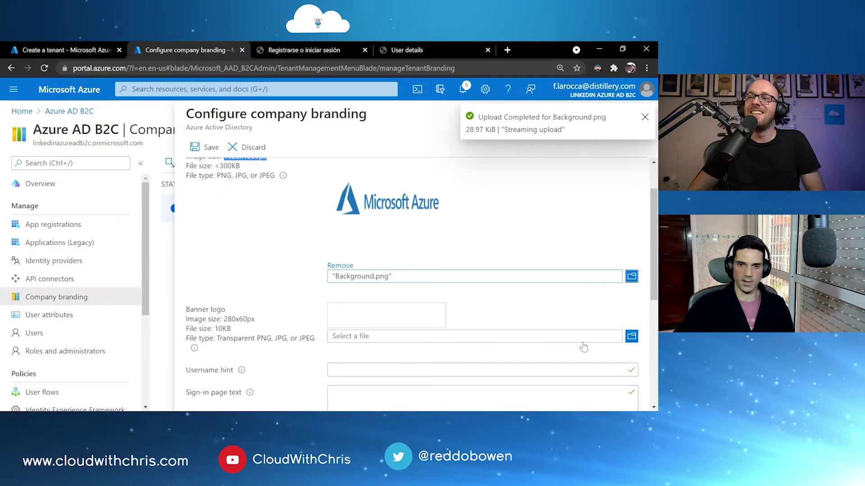
{"action": "left_click", "coordinate": [631, 336]}
{"action": "double_click", "coordinate": [265, 140]}
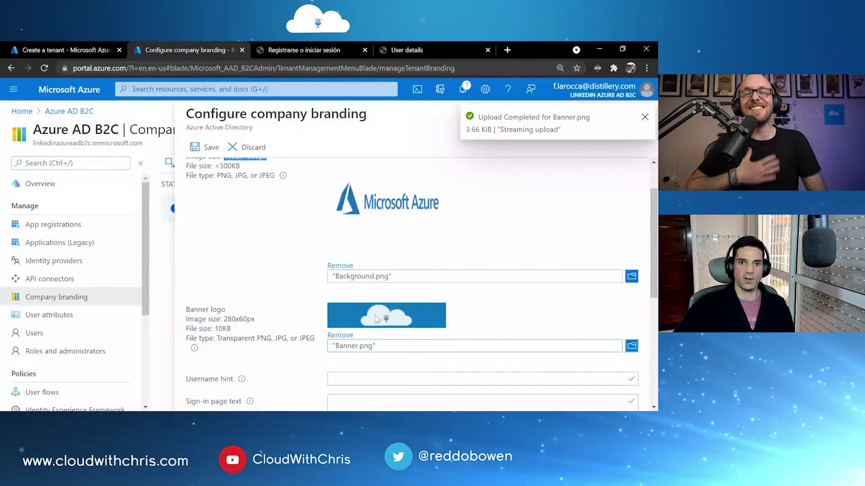
{"action": "scroll", "coordinate": [451, 315], "scroll_direction": "up", "scroll_amount": 1}
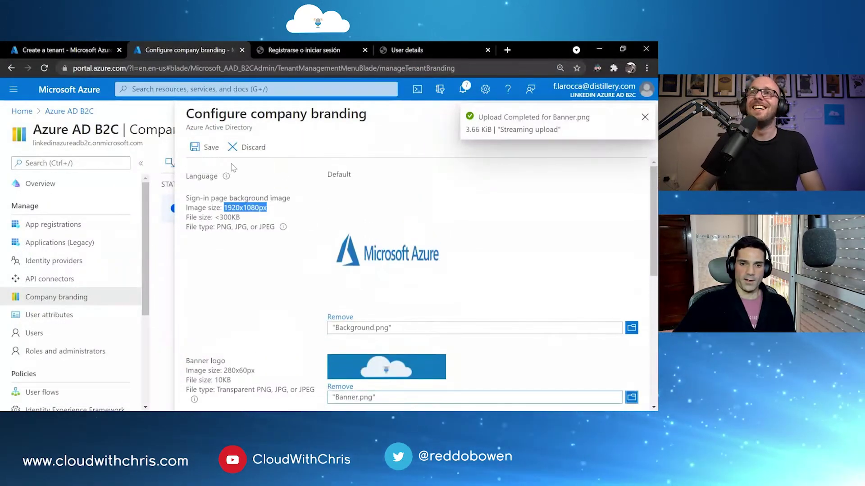
{"action": "left_click", "coordinate": [206, 150]}
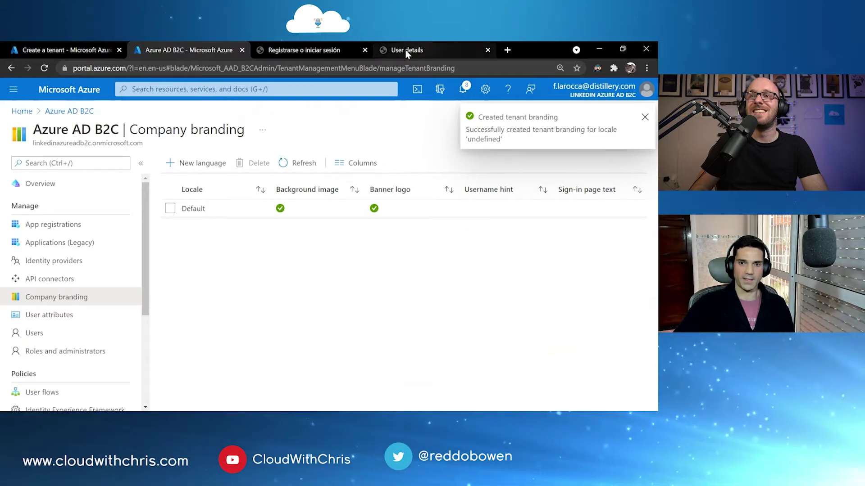
{"action": "middle_click", "coordinate": [344, 47]}
{"action": "middle_click", "coordinate": [331, 47]}
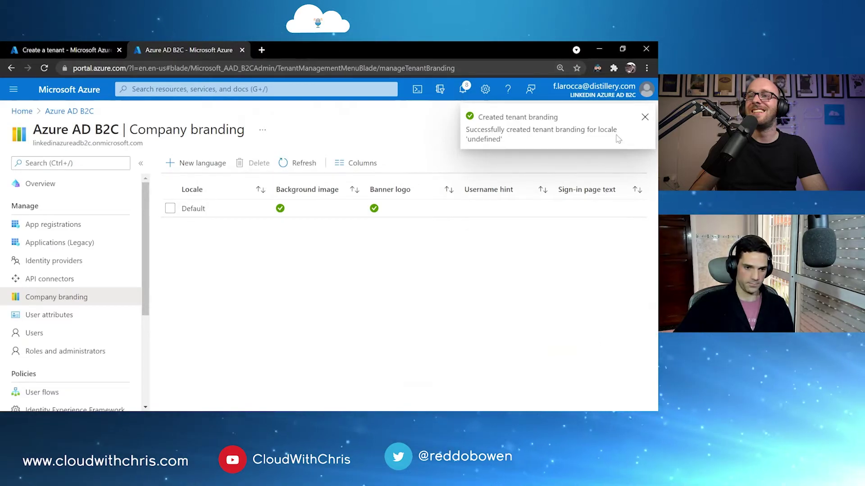
{"action": "left_click", "coordinate": [644, 116]}
{"action": "scroll", "coordinate": [90, 293], "scroll_direction": "down", "scroll_amount": 2}
{"action": "left_click", "coordinate": [58, 291]}
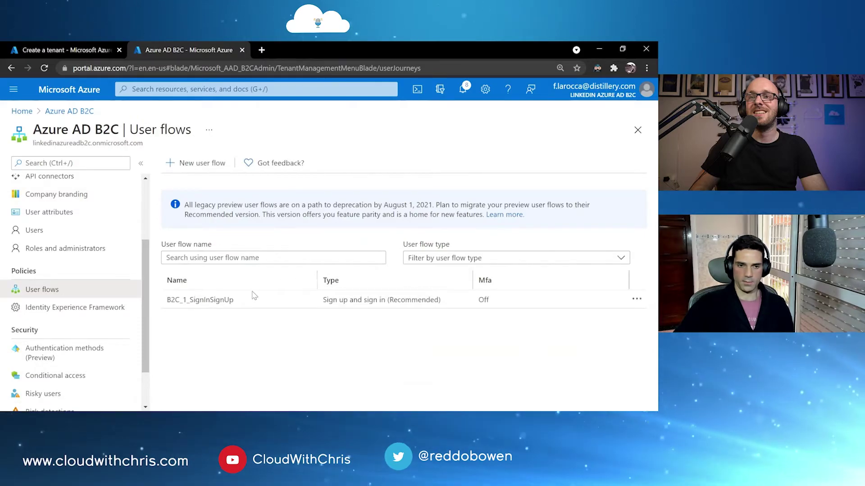
{"action": "left_click", "coordinate": [201, 300]}
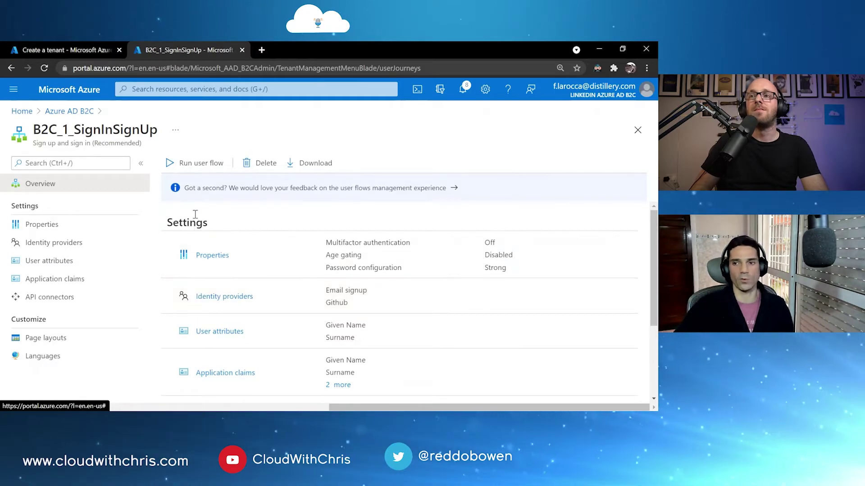
{"action": "left_click", "coordinate": [201, 162]}
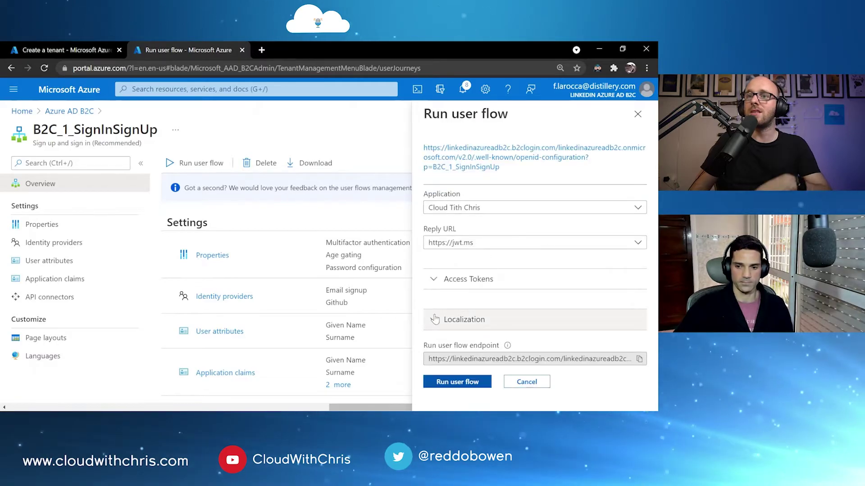
{"action": "left_click", "coordinate": [455, 382]}
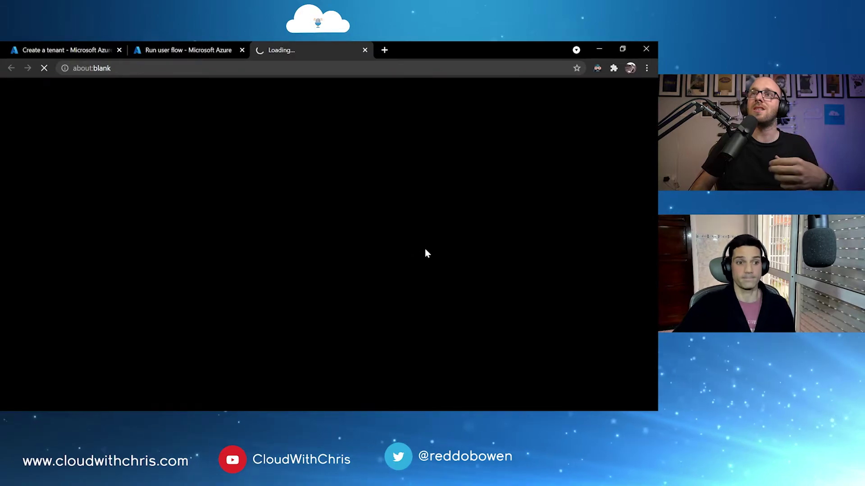
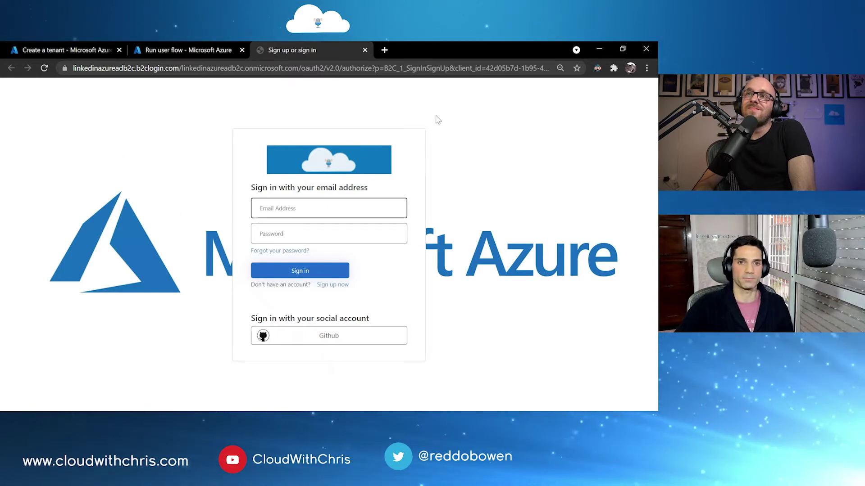
Close the sign-in test page and the run settings, and go through the Azure AD B2C tenant's user attributes.
{"action": "left_click", "coordinate": [365, 50]}
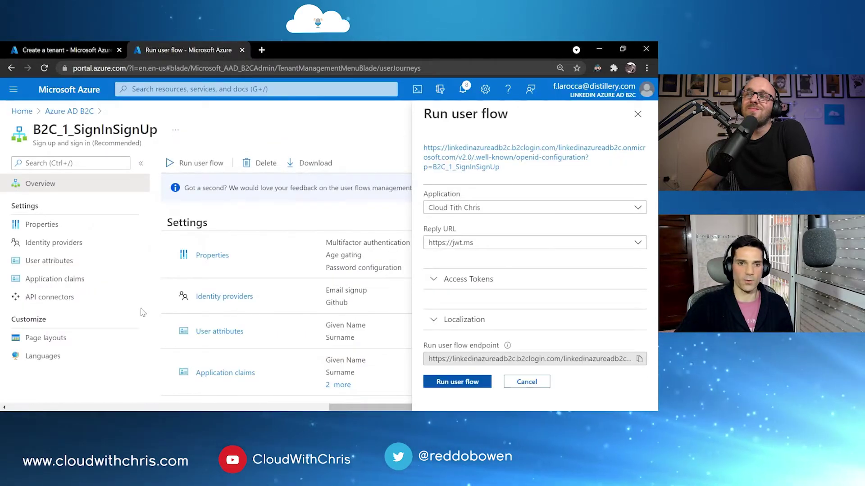
{"action": "left_click", "coordinate": [638, 114]}
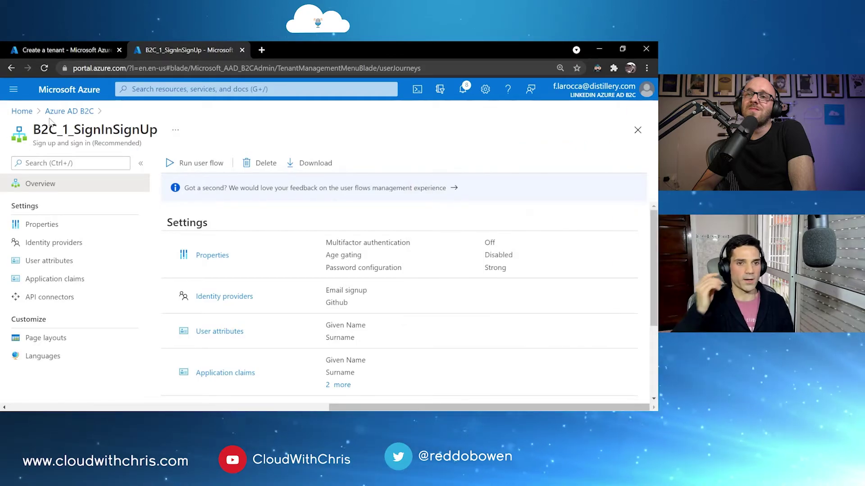
{"action": "left_click", "coordinate": [69, 112]}
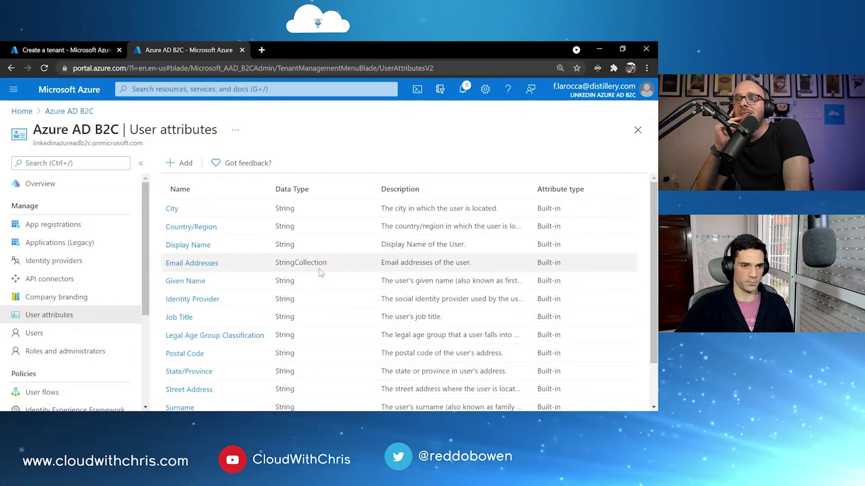
{"action": "scroll", "coordinate": [320, 275], "scroll_direction": "down", "scroll_amount": 2}
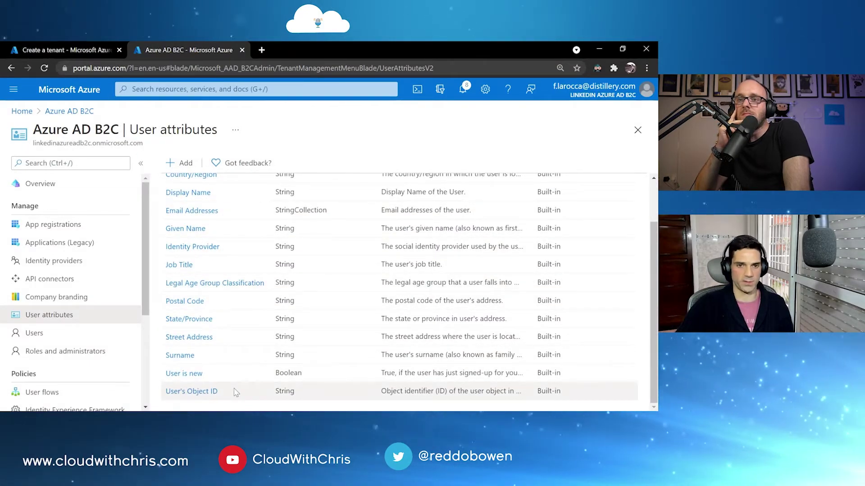
{"action": "scroll", "coordinate": [359, 359], "scroll_direction": "up", "scroll_amount": 3}
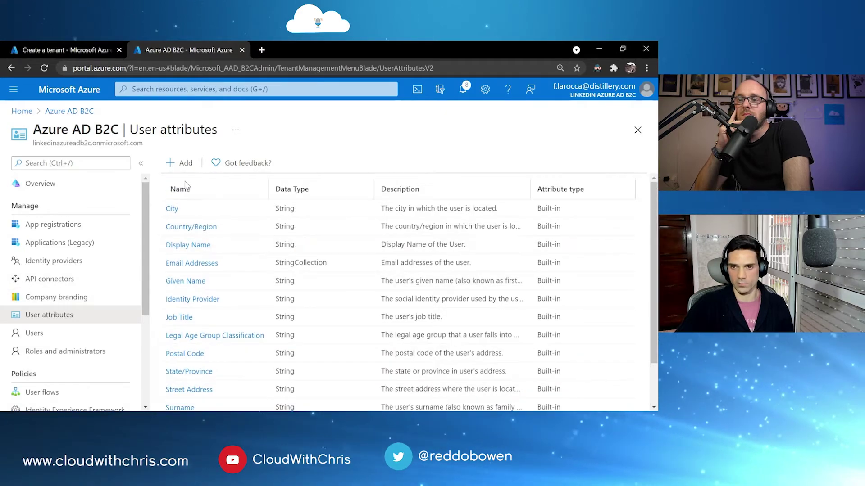
Start a new user attribute named English Level with data type String.
{"action": "left_click", "coordinate": [182, 164]}
{"action": "left_click", "coordinate": [549, 166]}
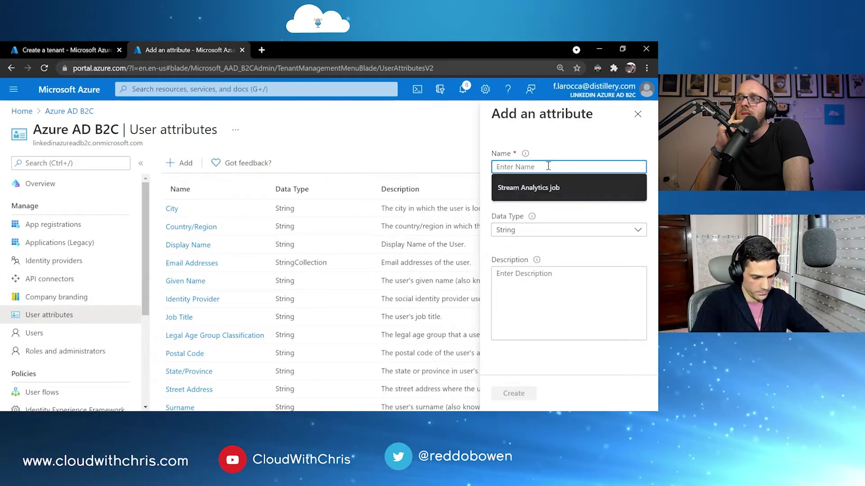
{"action": "type", "text": "1"}
{"action": "key", "text": "BackSpace"}
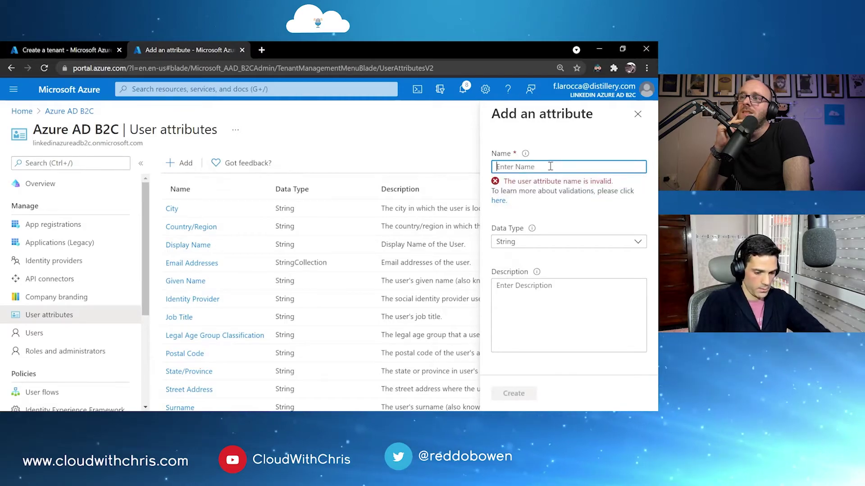
{"action": "type", "text": "English "}
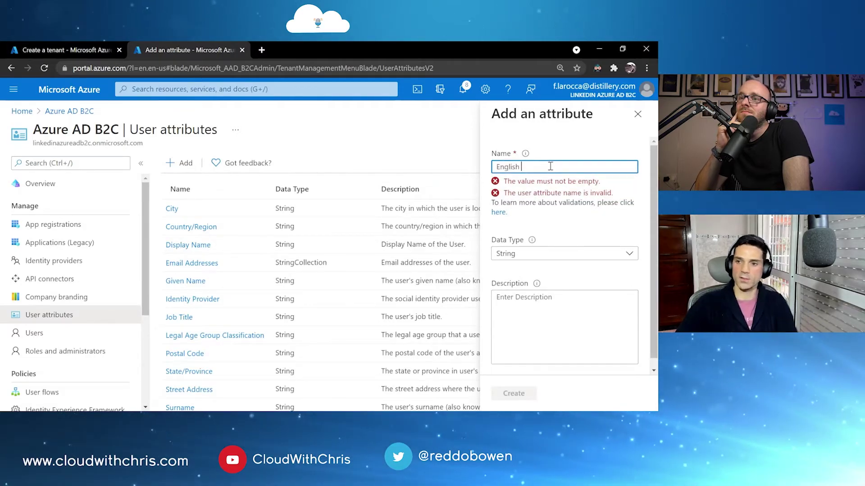
{"action": "type", "text": "Level"}
{"action": "key", "text": "Tab"}
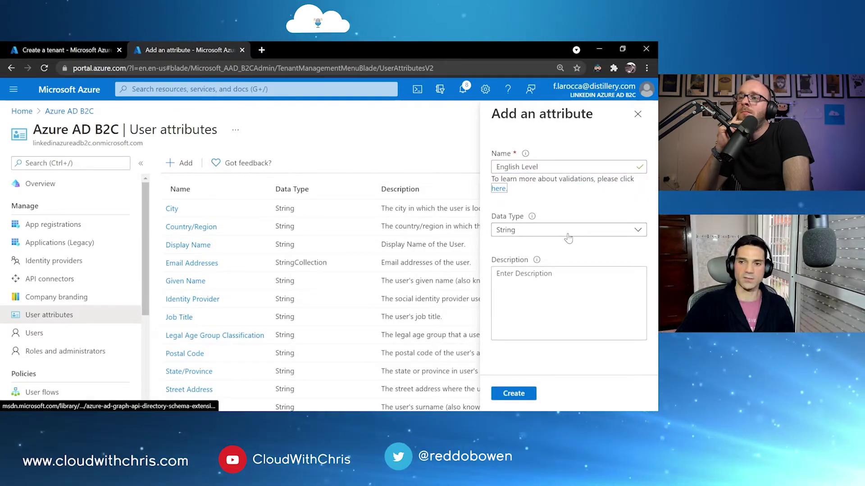
Reuse the attribute's name, English Level, as its description and create the attribute.
{"action": "left_click", "coordinate": [536, 275]}
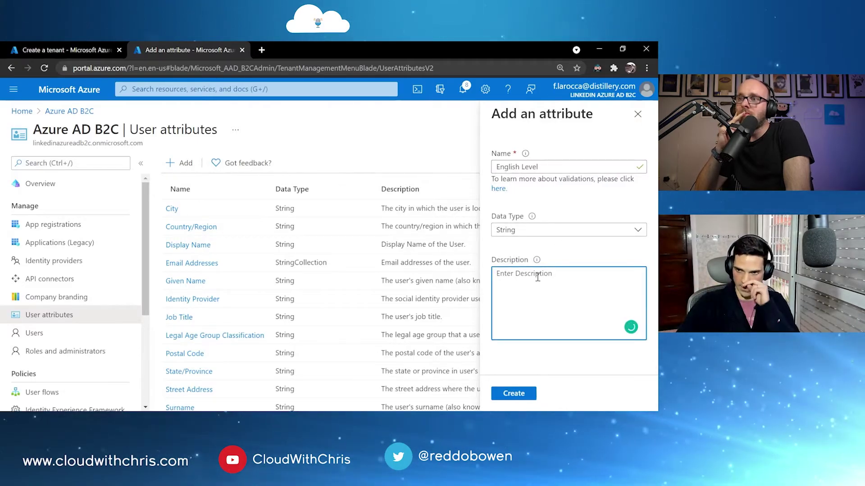
{"action": "triple_click", "coordinate": [513, 164]}
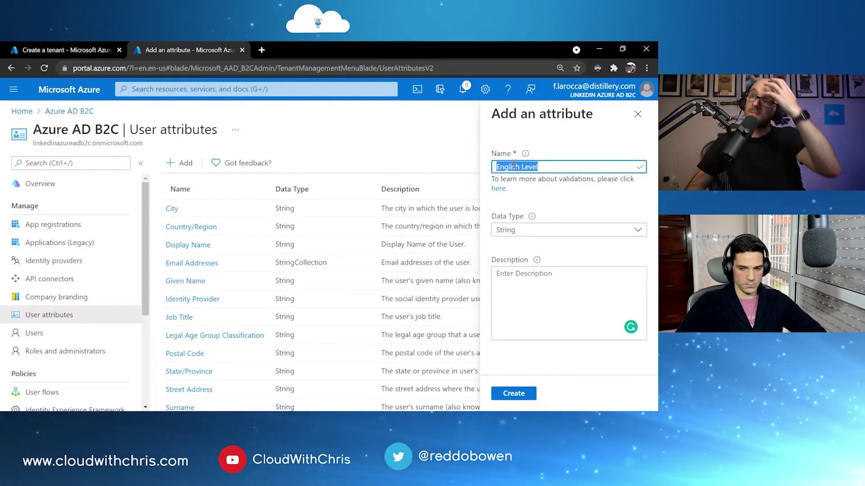
{"action": "key", "text": "ctrl+c"}
{"action": "left_click", "coordinate": [569, 326]}
{"action": "key", "text": "ctrl+v"}
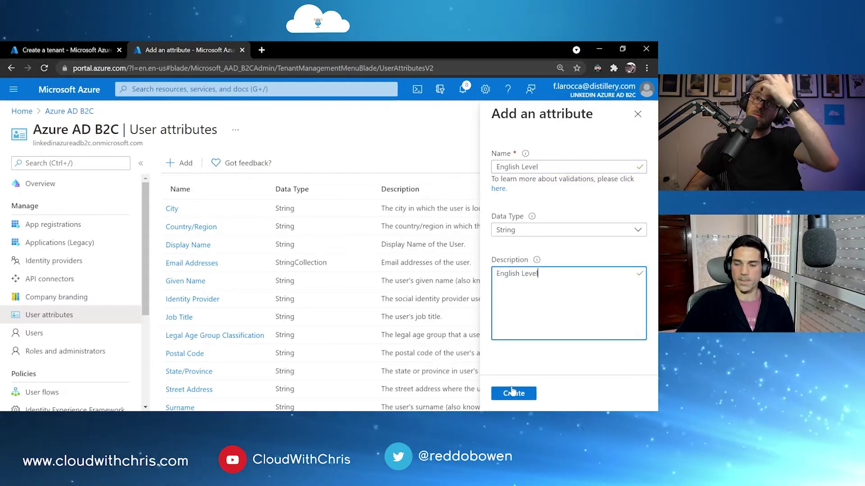
{"action": "left_click", "coordinate": [514, 393]}
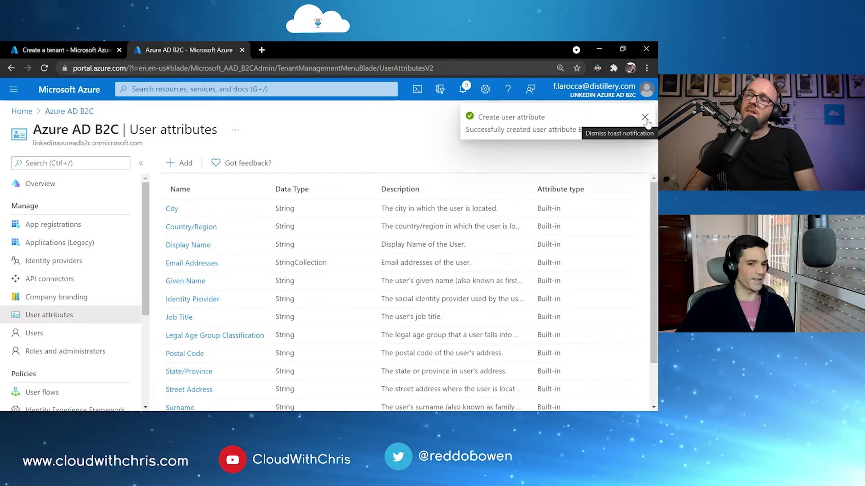
Open the user attributes settings of the B2C_1_SignInSignUp user flow.
{"action": "scroll", "coordinate": [90, 284], "scroll_direction": "down", "scroll_amount": 3}
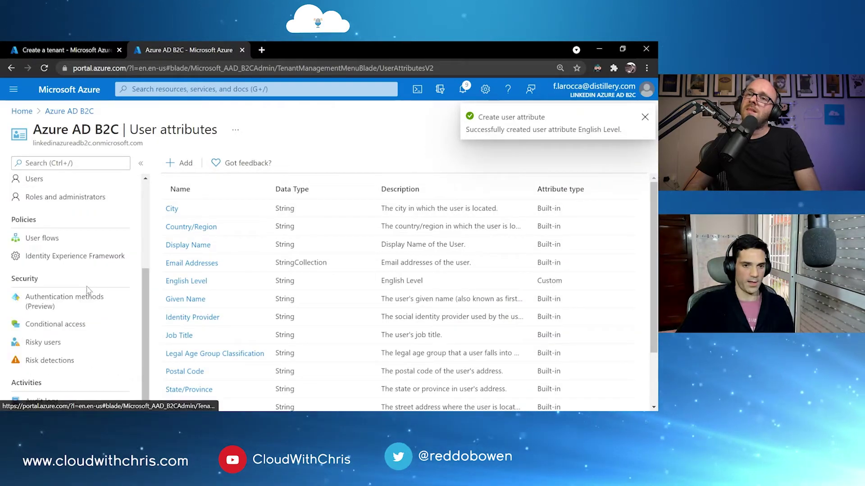
{"action": "scroll", "coordinate": [87, 289], "scroll_direction": "up", "scroll_amount": 2}
{"action": "left_click", "coordinate": [41, 341]}
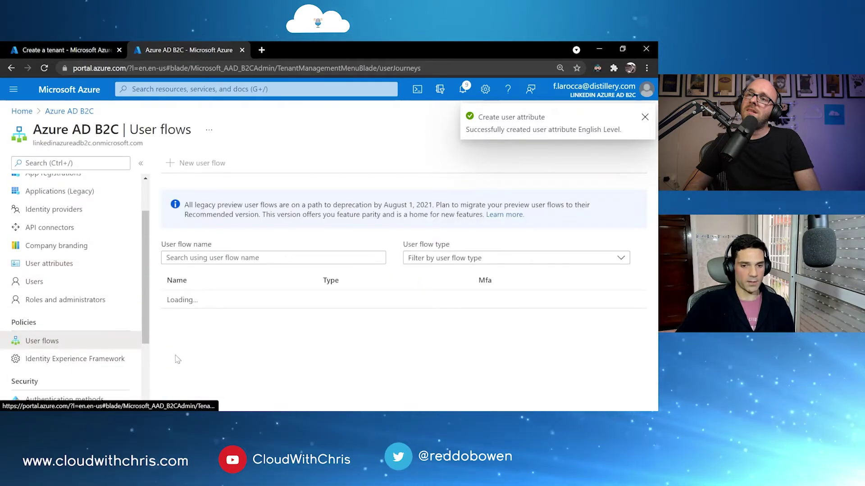
{"action": "left_click", "coordinate": [206, 300]}
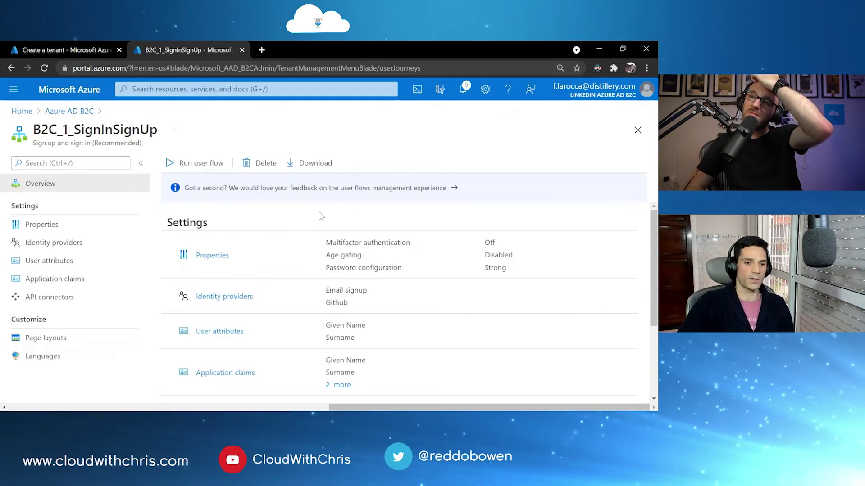
{"action": "left_click", "coordinate": [67, 266]}
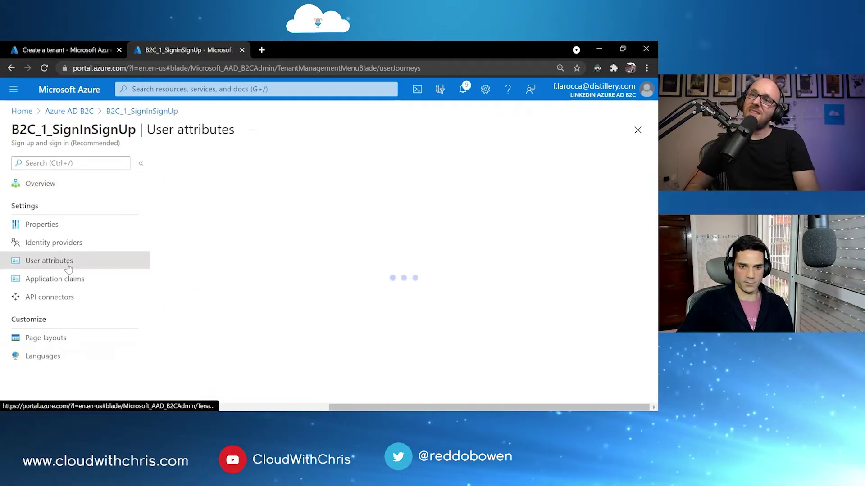
Include the custom English Level attribute among the user flow's sign-up attributes and save the change.
{"action": "scroll", "coordinate": [173, 254], "scroll_direction": "down", "scroll_amount": 1}
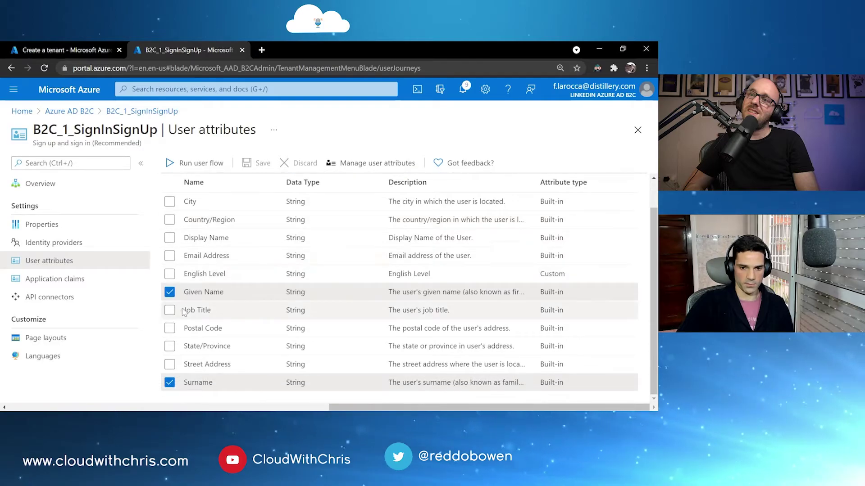
{"action": "left_click", "coordinate": [179, 275]}
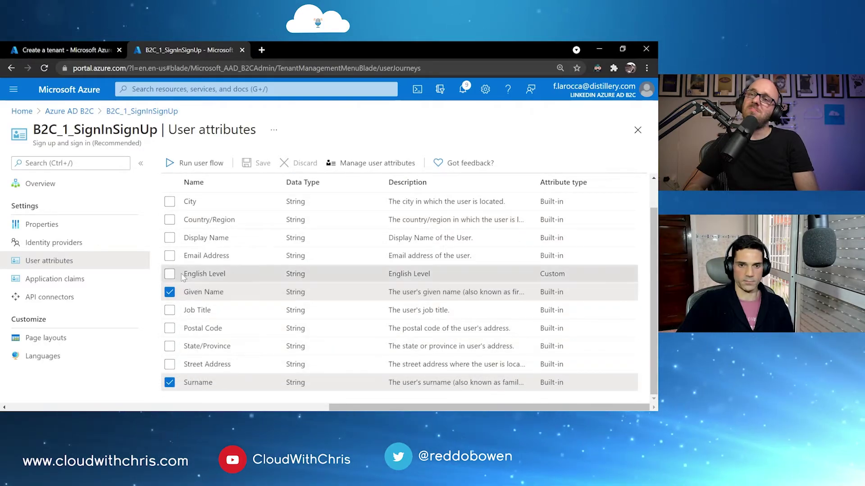
{"action": "left_click", "coordinate": [266, 164]}
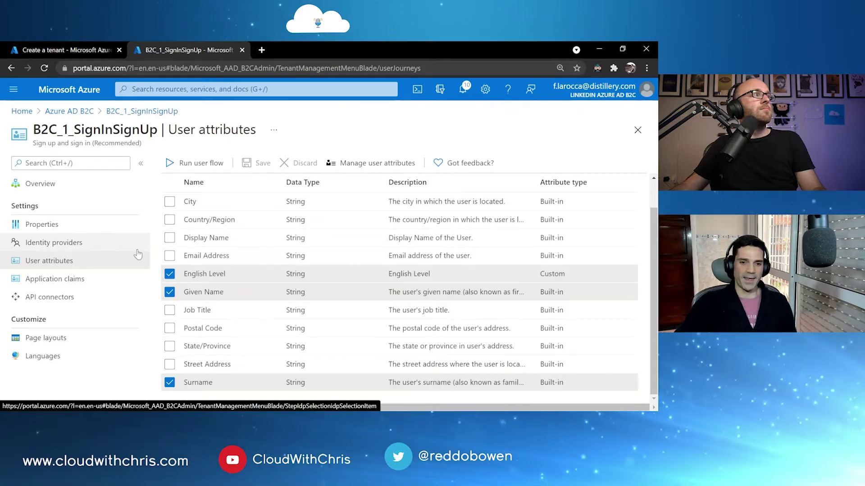
Run the user flow, check the English Level field on its sign-up form, and close the test and run settings.
{"action": "scroll", "coordinate": [356, 266], "scroll_direction": "up", "scroll_amount": 2}
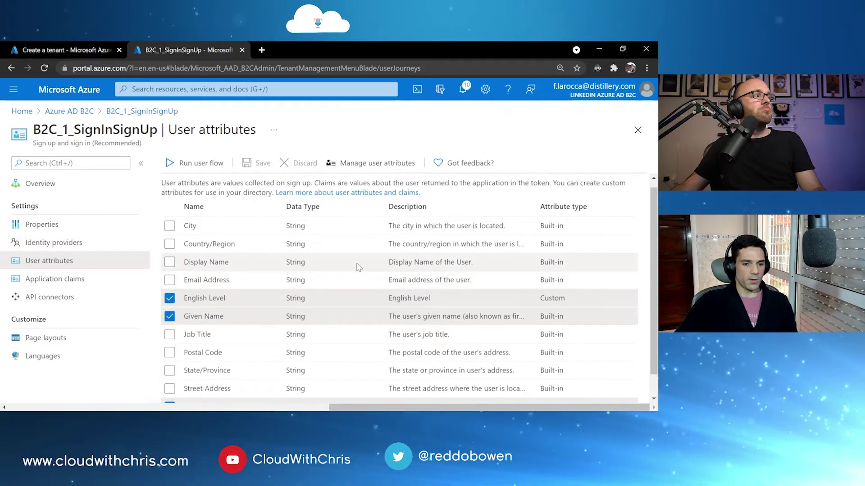
{"action": "scroll", "coordinate": [357, 267], "scroll_direction": "down", "scroll_amount": 2}
{"action": "left_click", "coordinate": [201, 163]}
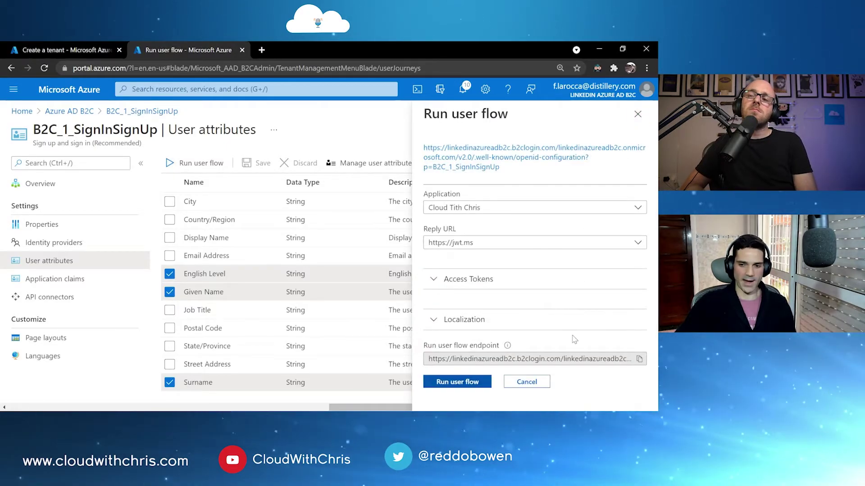
{"action": "left_click", "coordinate": [457, 382]}
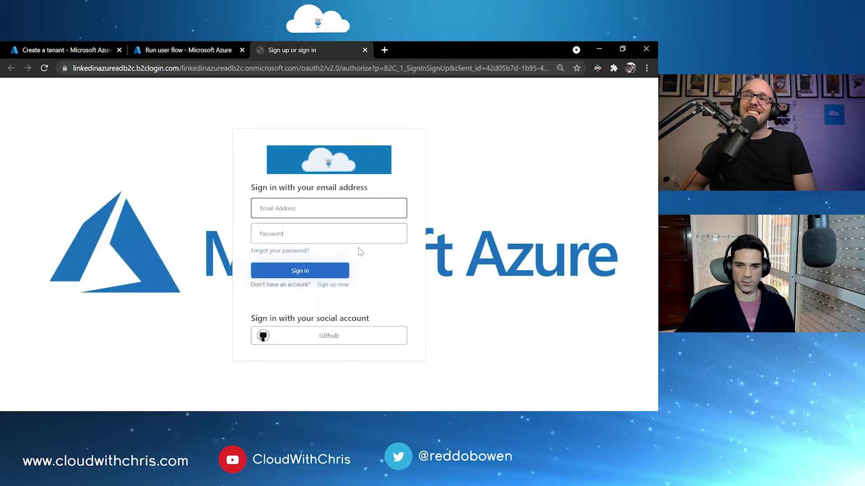
{"action": "left_click", "coordinate": [333, 286]}
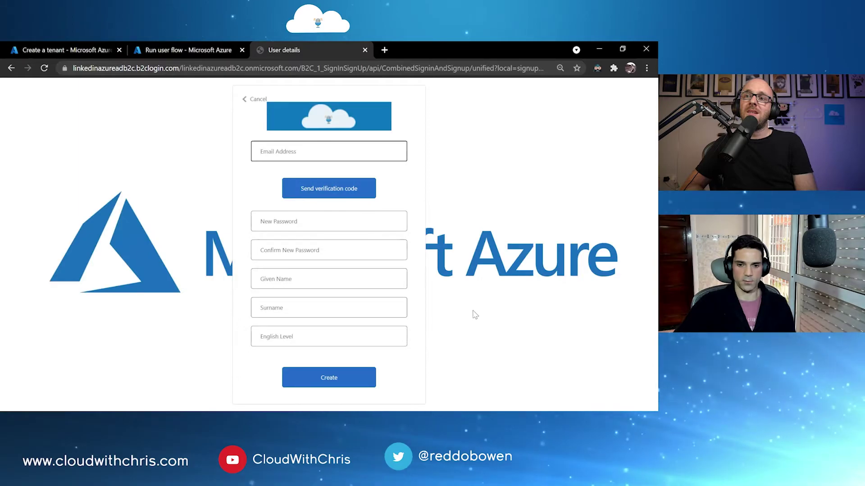
{"action": "left_click", "coordinate": [300, 341]}
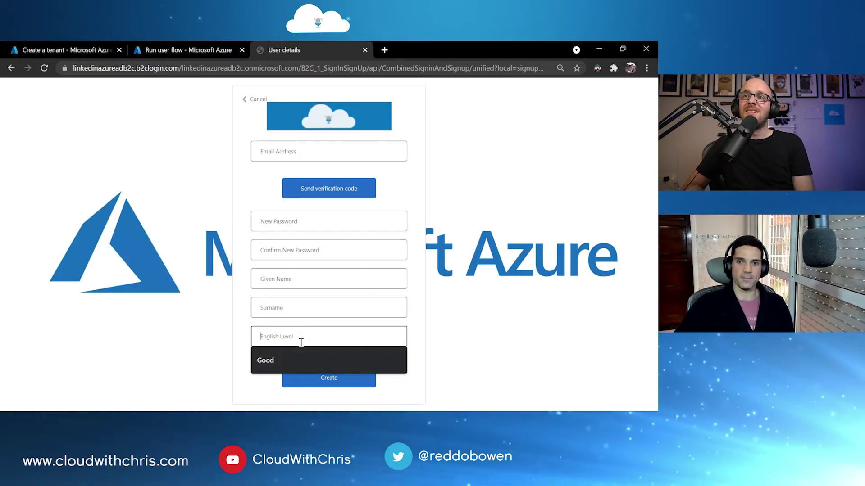
{"action": "left_click", "coordinate": [365, 51]}
{"action": "left_click", "coordinate": [638, 114]}
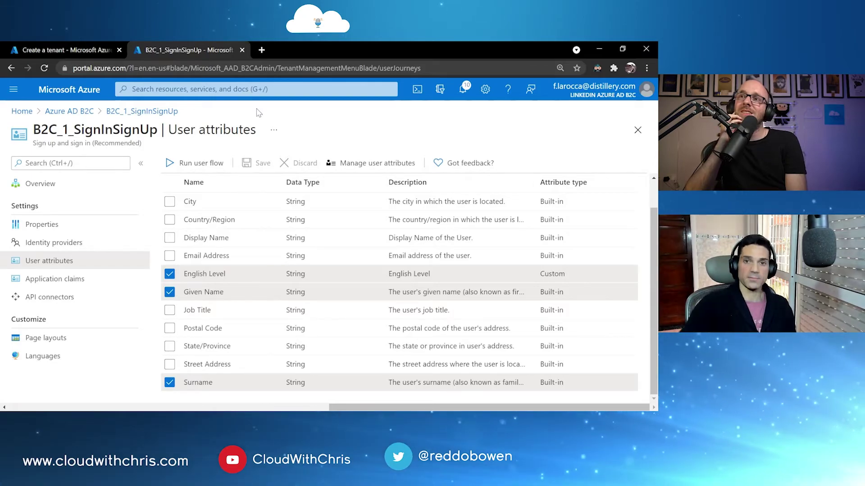
Reopen the closed sign-up page and examine its English Level and New Password fields.
{"action": "key", "text": "ctrl+shift+t"}
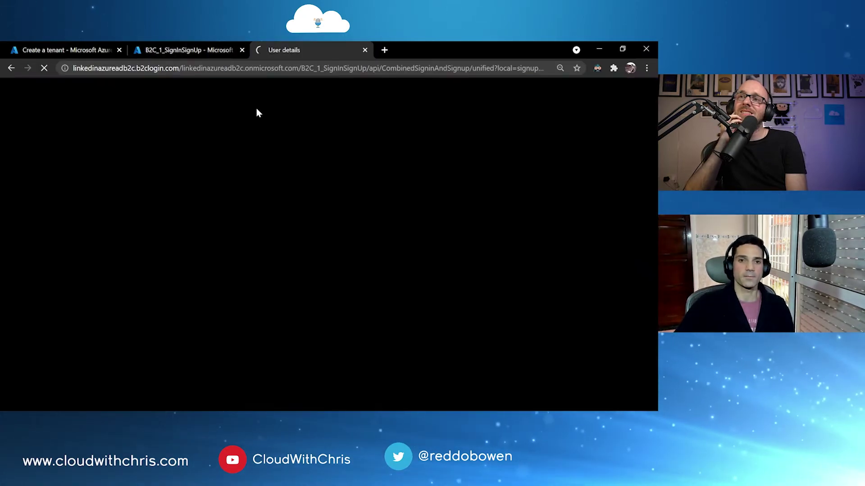
{"action": "left_click", "coordinate": [216, 50]}
{"action": "left_click", "coordinate": [272, 49]}
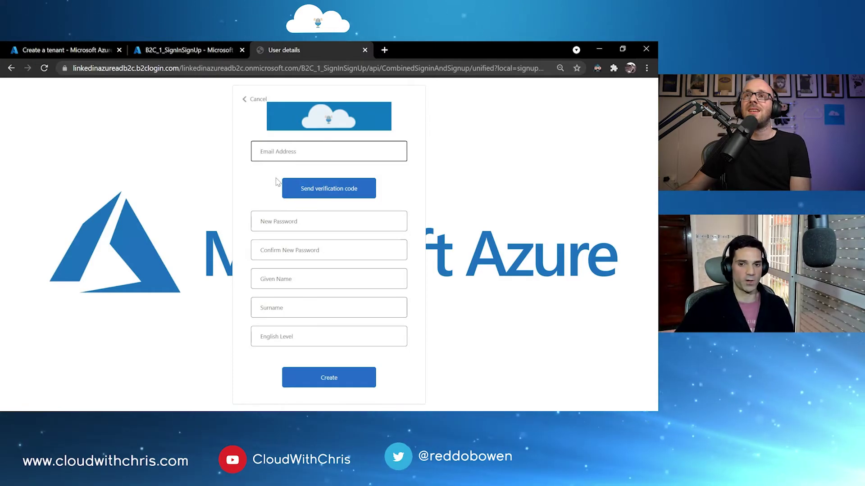
{"action": "left_click", "coordinate": [296, 339]}
{"action": "left_click", "coordinate": [294, 223]}
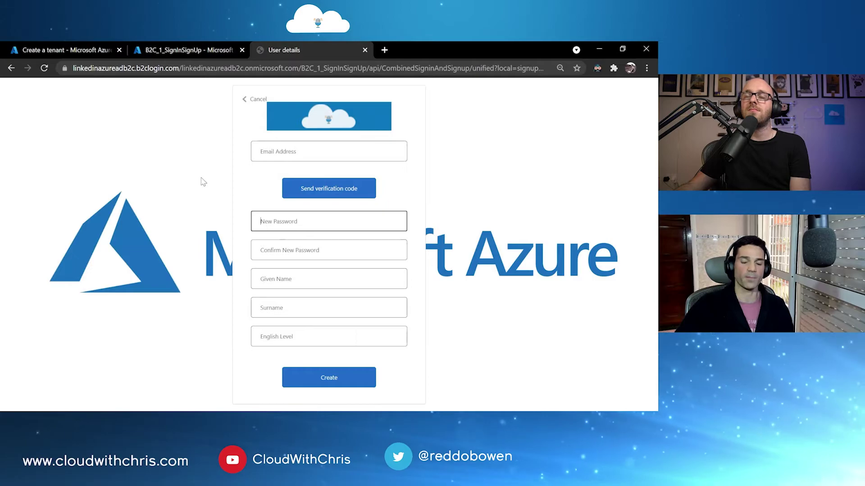
Open the user flow's page layouts and bring up the user attributes of the Local account sign up page.
{"action": "left_click", "coordinate": [162, 54]}
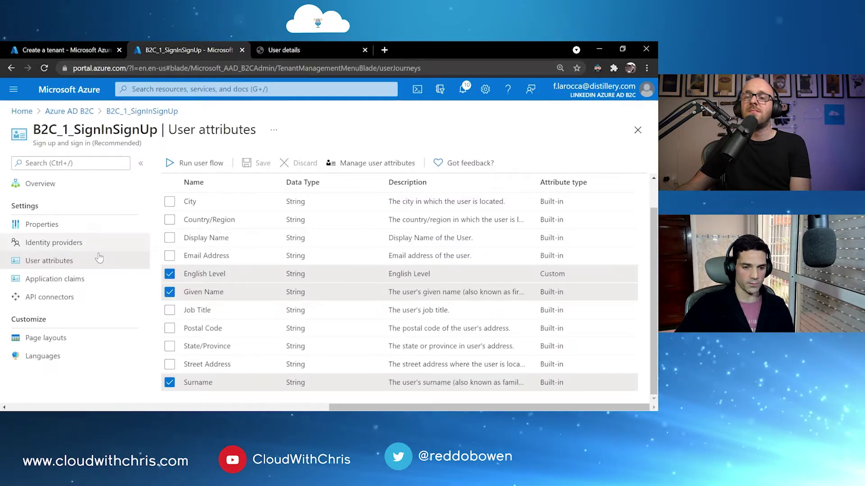
{"action": "left_click", "coordinate": [47, 344]}
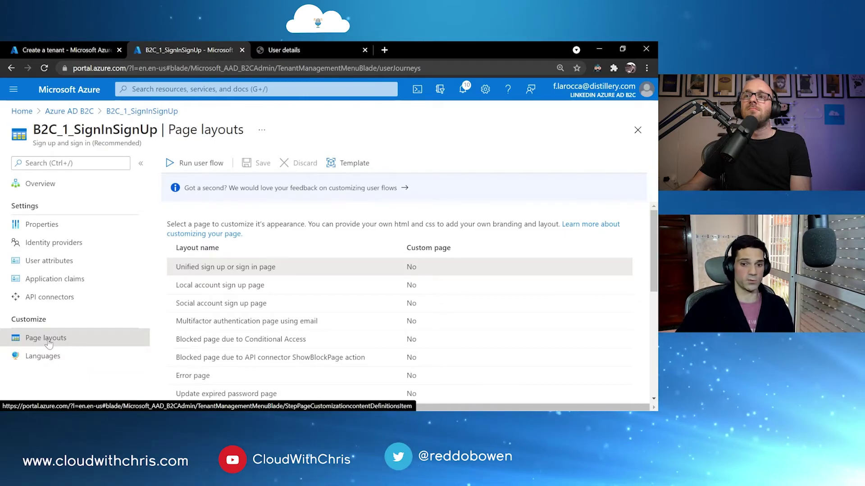
{"action": "scroll", "coordinate": [256, 288], "scroll_direction": "down", "scroll_amount": 2}
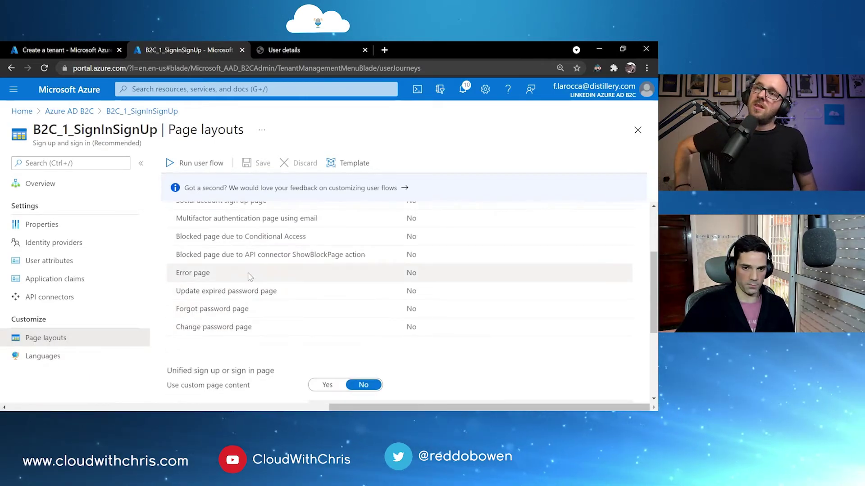
{"action": "scroll", "coordinate": [263, 272], "scroll_direction": "up", "scroll_amount": 1}
{"action": "scroll", "coordinate": [263, 272], "scroll_direction": "up", "scroll_amount": 2}
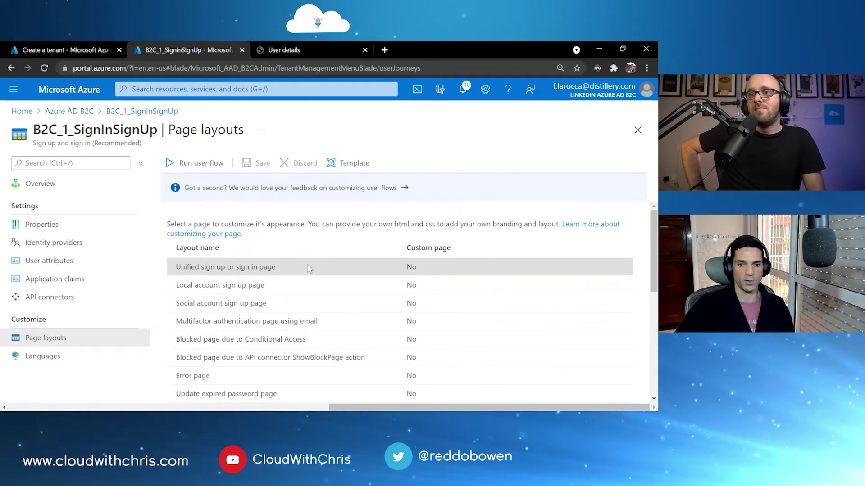
{"action": "scroll", "coordinate": [310, 277], "scroll_direction": "down", "scroll_amount": 1}
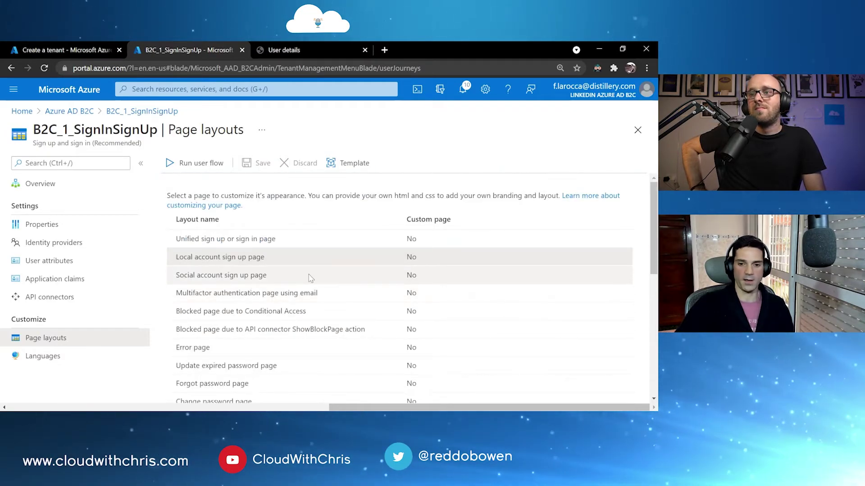
{"action": "scroll", "coordinate": [313, 281], "scroll_direction": "down", "scroll_amount": 7}
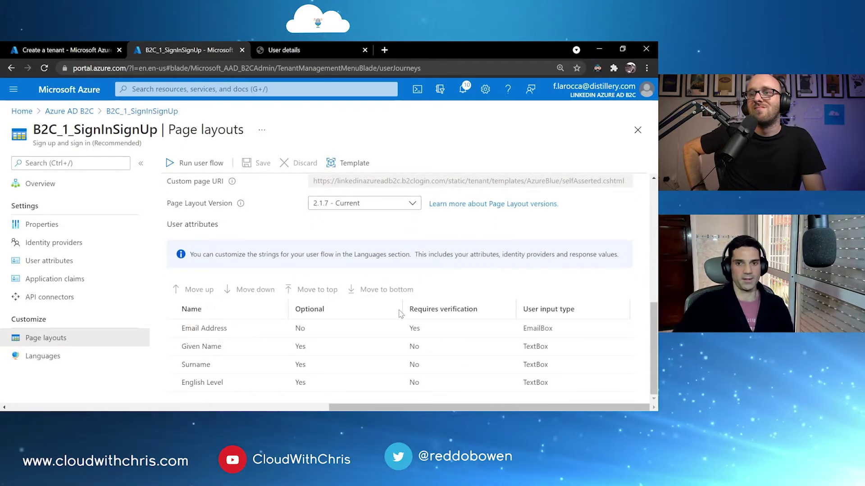
{"action": "left_click", "coordinate": [284, 50]}
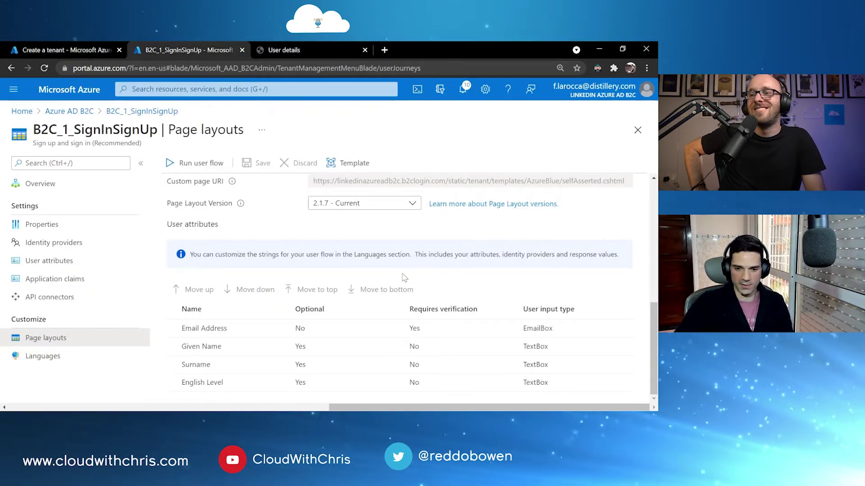
Set the user input type of the English Level attribute to DropdownSingleSelect.
{"action": "left_click", "coordinate": [526, 385]}
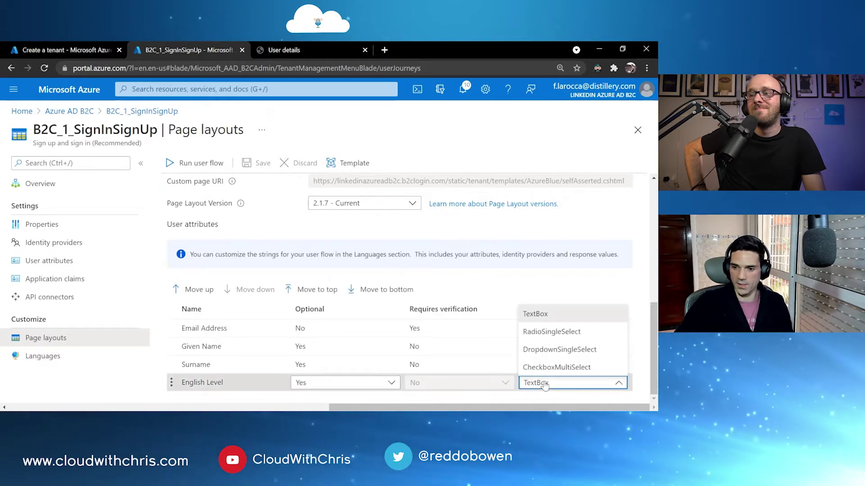
{"action": "left_click", "coordinate": [557, 351]}
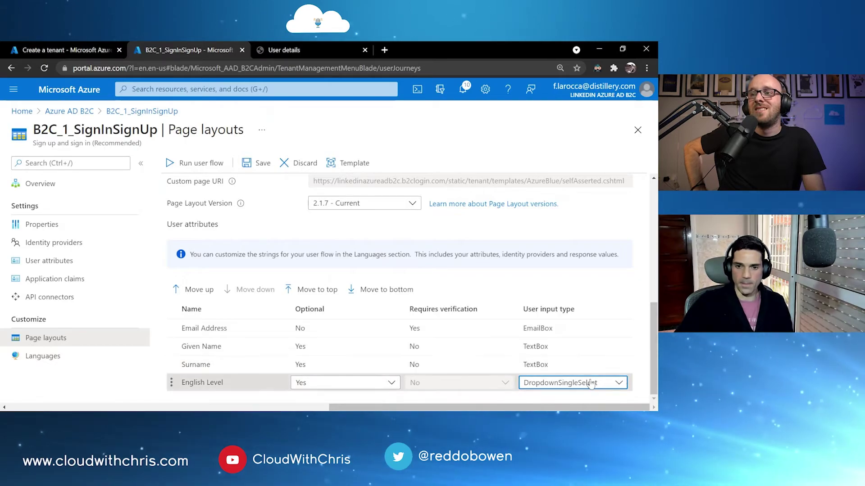
{"action": "scroll", "coordinate": [513, 303], "scroll_direction": "up", "scroll_amount": 2}
{"action": "scroll", "coordinate": [579, 346], "scroll_direction": "down", "scroll_amount": 2}
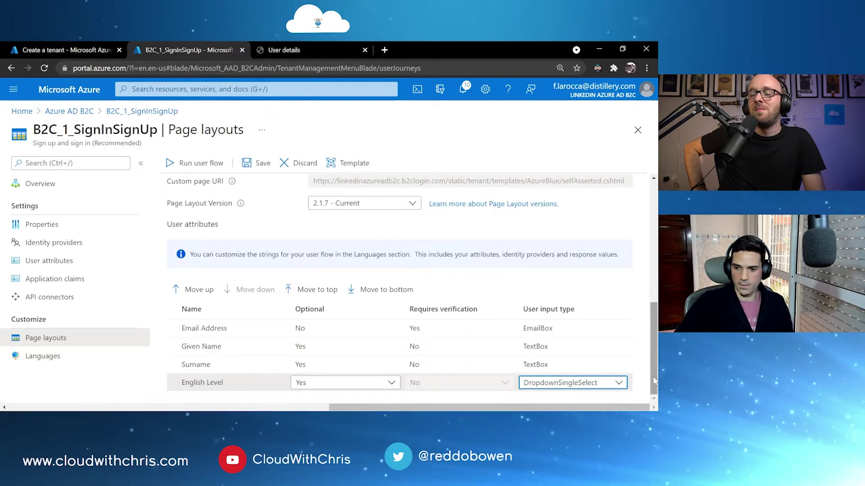
Set Optional to No for the English Level and Given Name attributes and save the page layout.
{"action": "left_click", "coordinate": [336, 383]}
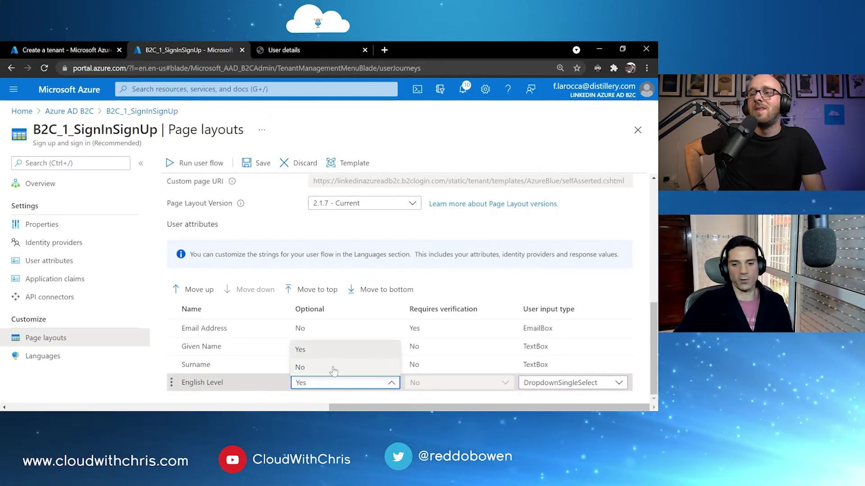
{"action": "left_click", "coordinate": [334, 369]}
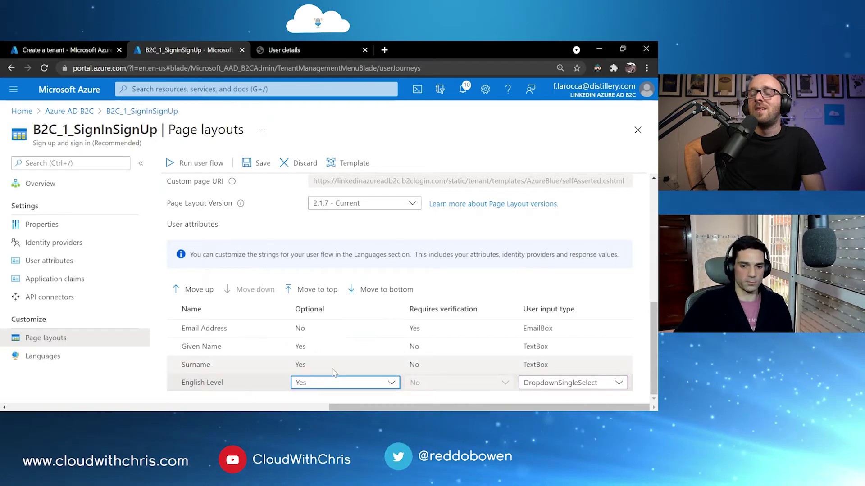
{"action": "left_click", "coordinate": [326, 346]}
{"action": "left_click", "coordinate": [300, 379]}
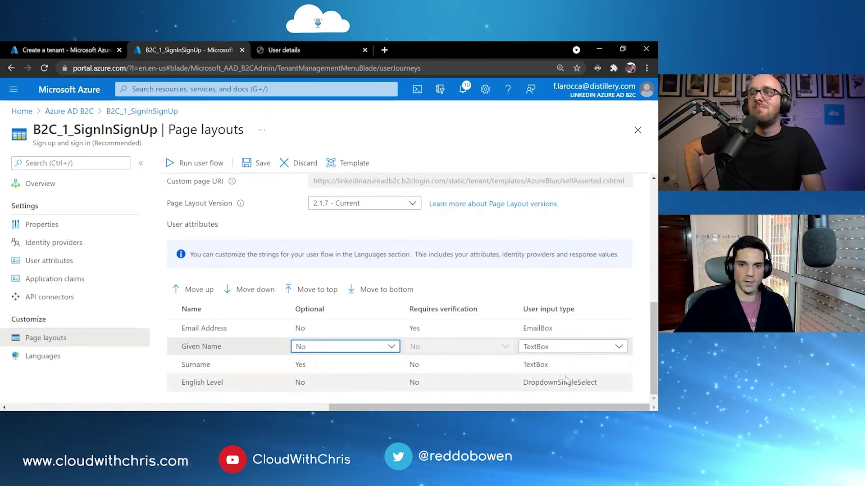
{"action": "left_click", "coordinate": [263, 166]}
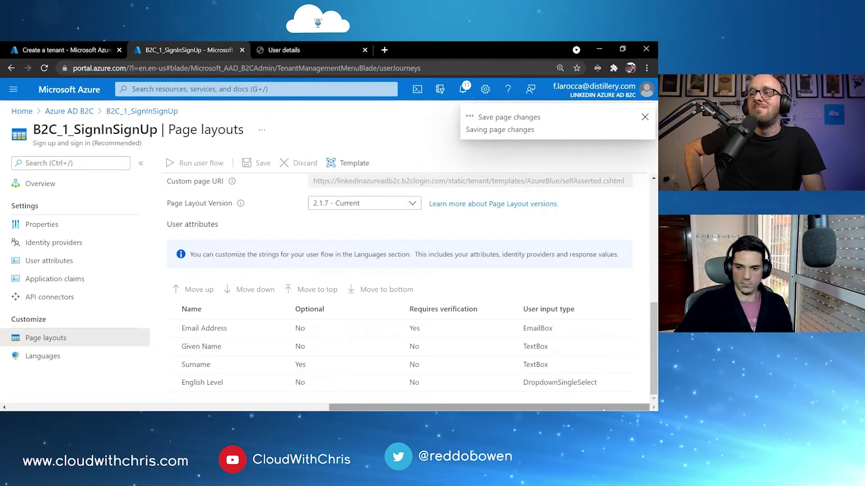
{"action": "left_click", "coordinate": [589, 382]}
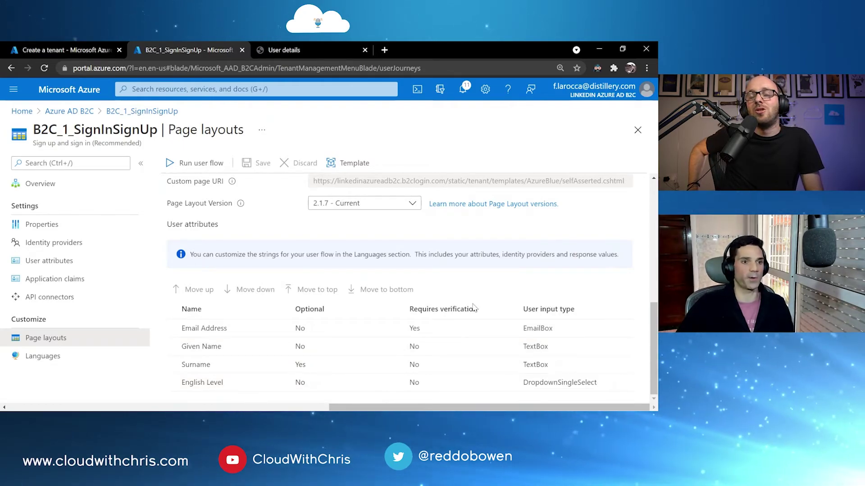
Open the user flow's English language settings and look through the page-level resource files, expanding the Blocked page entry.
{"action": "left_click", "coordinate": [53, 359]}
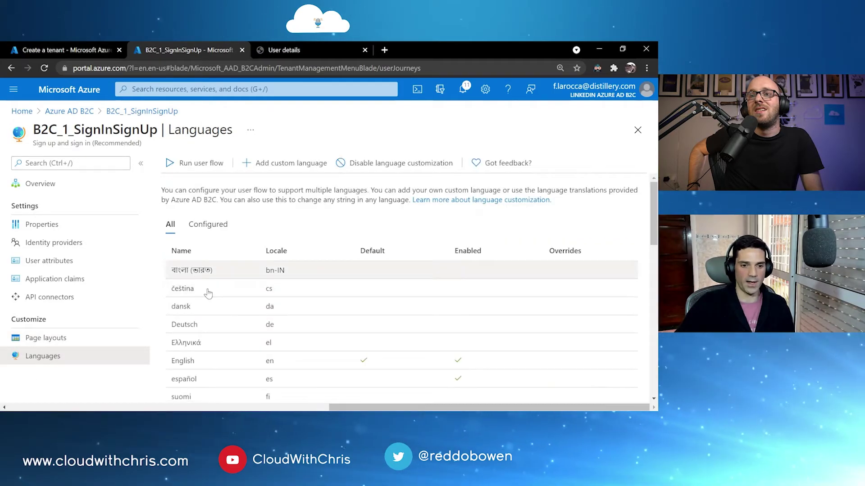
{"action": "left_click", "coordinate": [404, 364]}
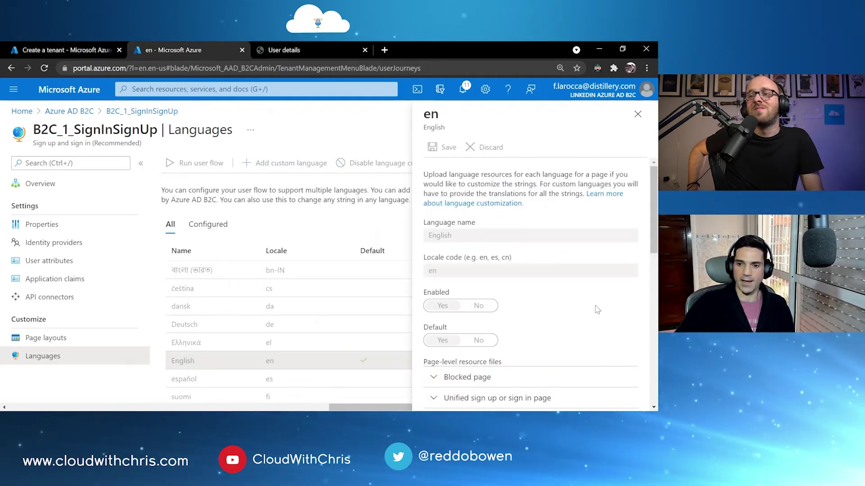
{"action": "scroll", "coordinate": [595, 309], "scroll_direction": "down", "scroll_amount": 2}
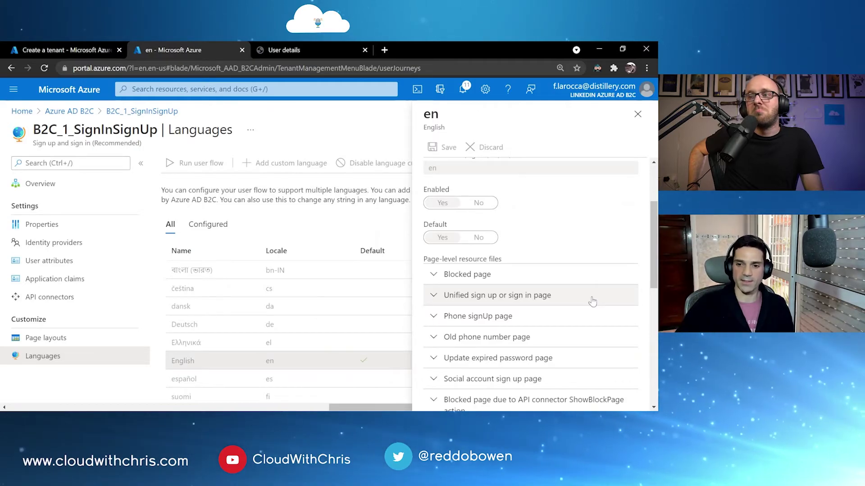
{"action": "left_click", "coordinate": [434, 273]}
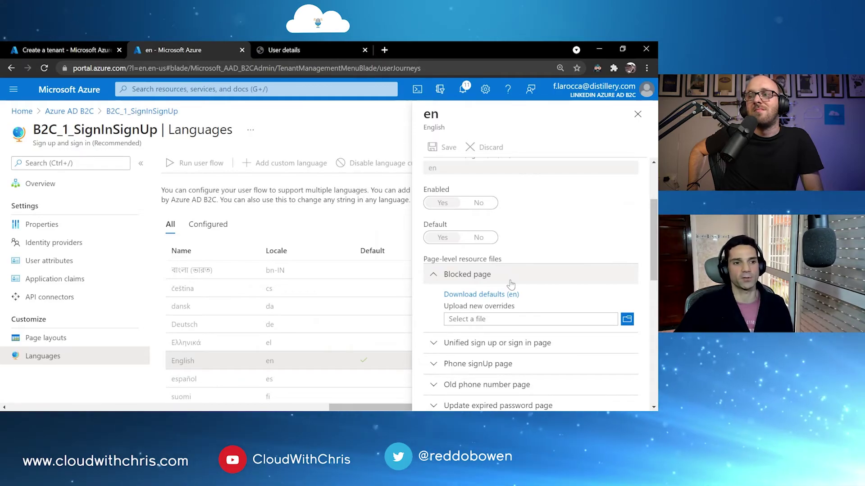
{"action": "scroll", "coordinate": [518, 309], "scroll_direction": "down", "scroll_amount": 3}
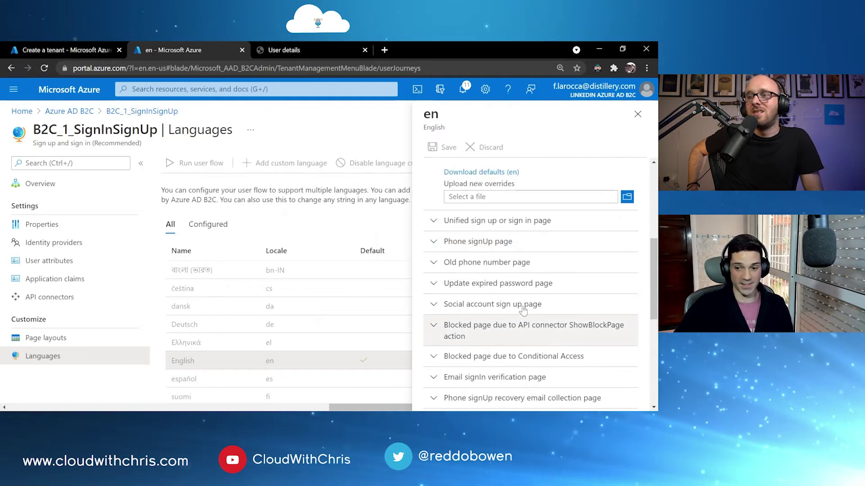
{"action": "scroll", "coordinate": [522, 310], "scroll_direction": "up", "scroll_amount": 2}
{"action": "scroll", "coordinate": [521, 313], "scroll_direction": "down", "scroll_amount": 1}
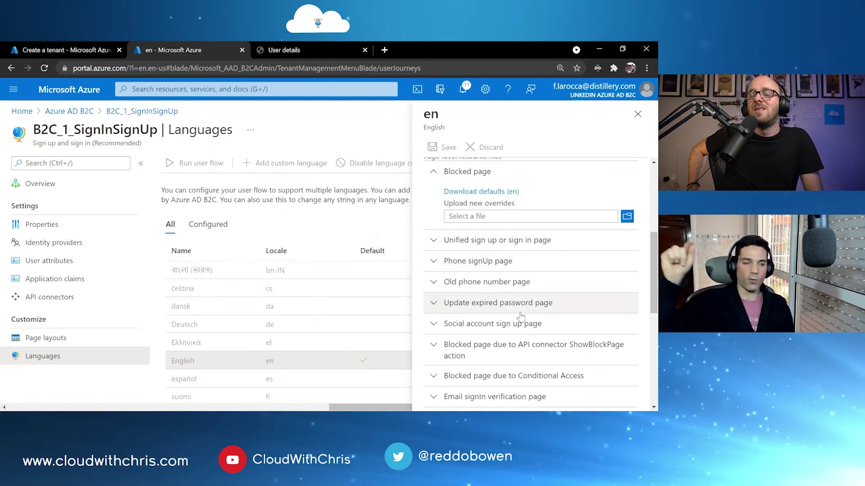